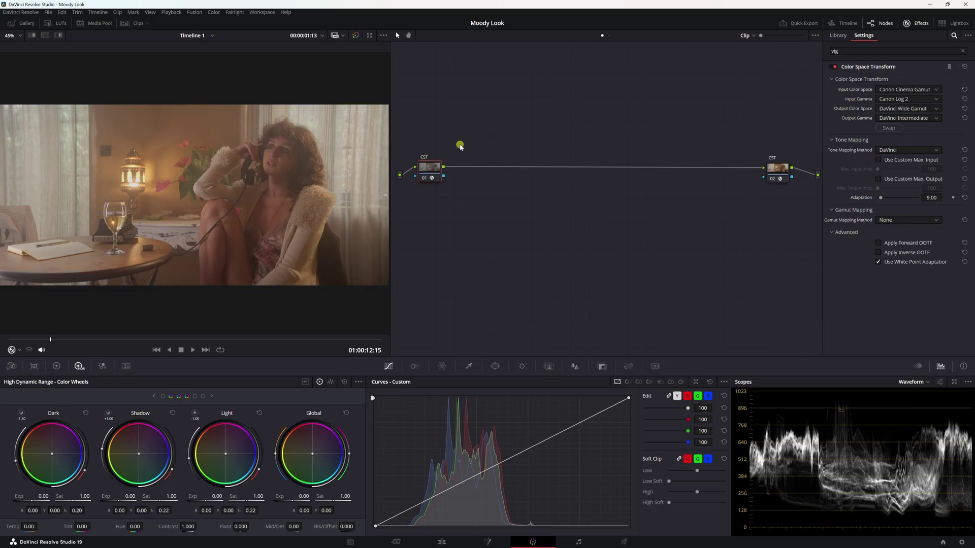
Examine the clip and the Color Space Transform settings on the first and last CST nodes.
{"action": "scroll", "coordinate": [227, 202], "scroll_direction": "up", "scroll_amount": 4}
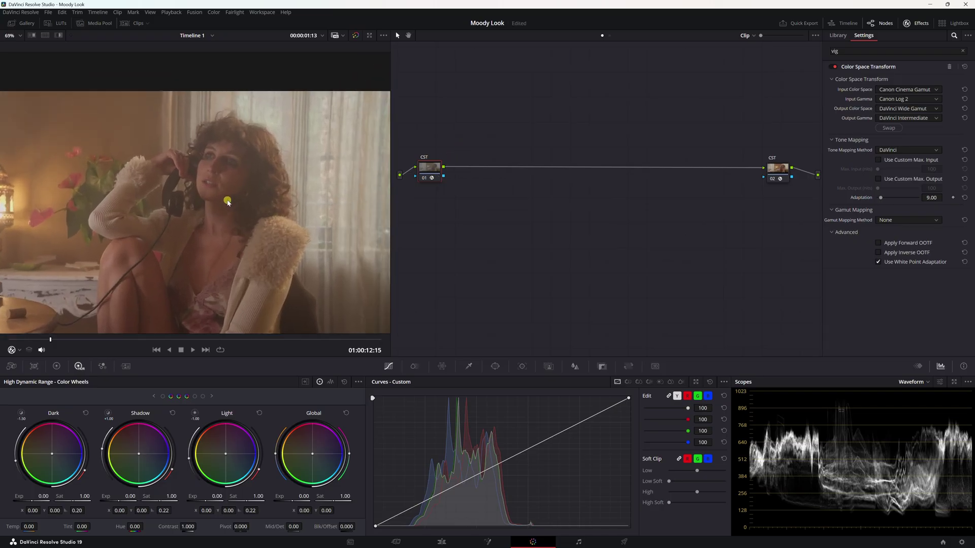
{"action": "scroll", "coordinate": [227, 202], "scroll_direction": "down", "scroll_amount": 4}
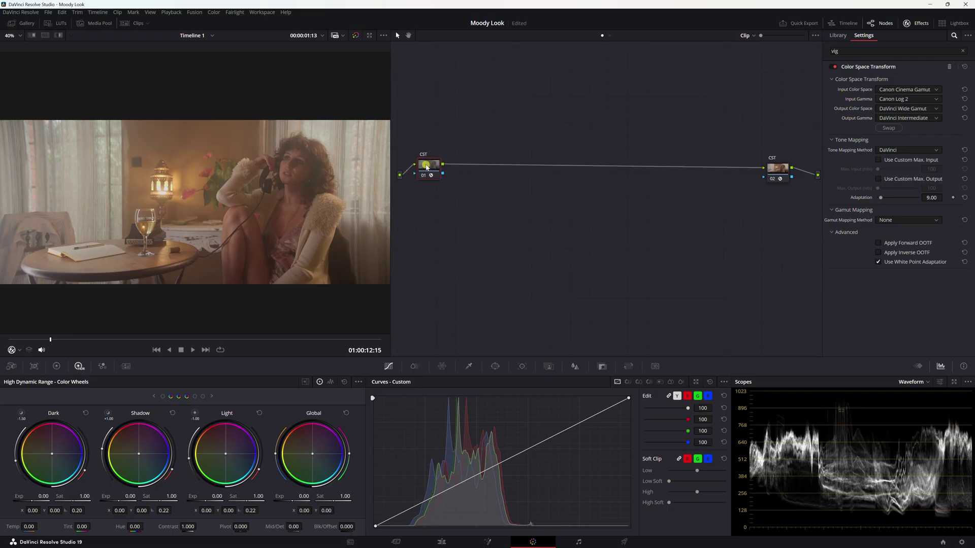
{"action": "left_click", "coordinate": [774, 172]}
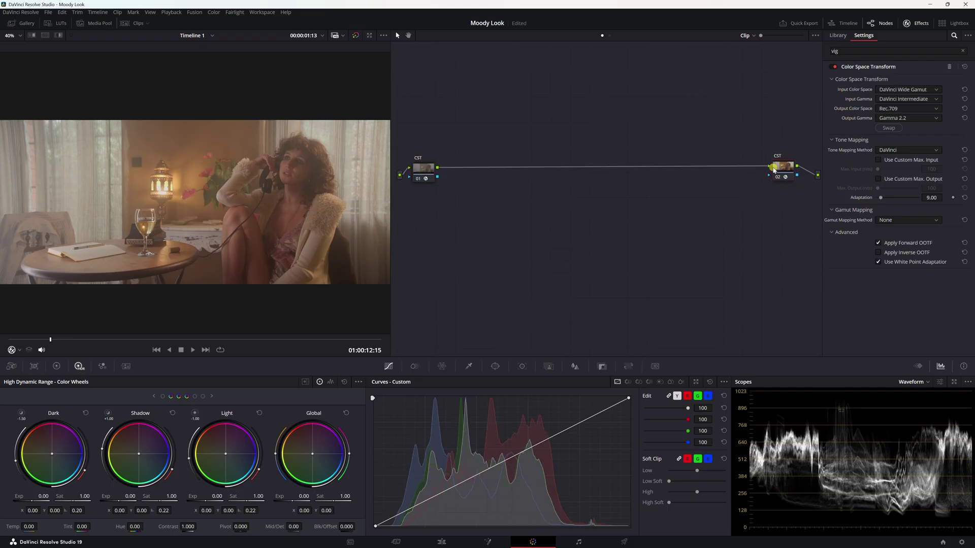
{"action": "left_click", "coordinate": [419, 174]}
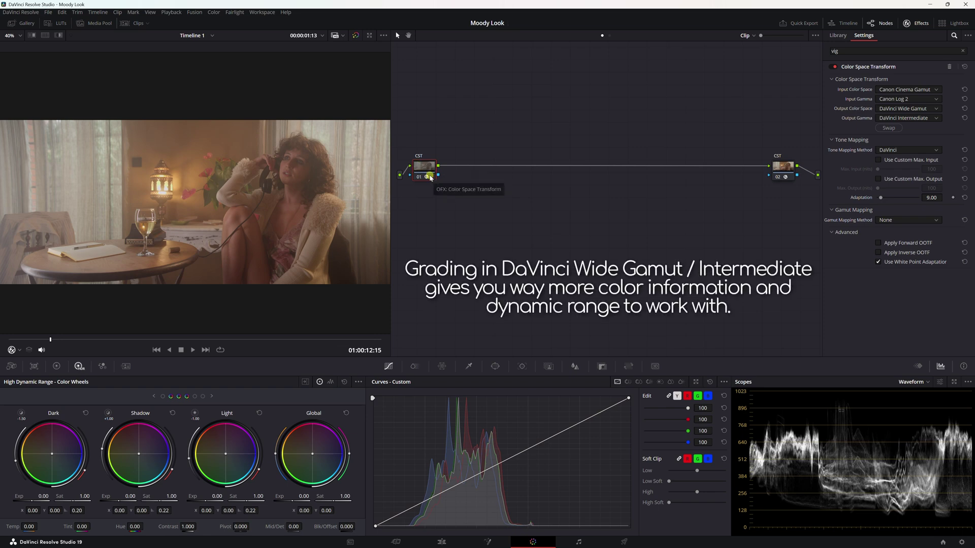
{"action": "left_click_drag", "start_coordinate": [426, 169], "coordinate": [429, 165]}
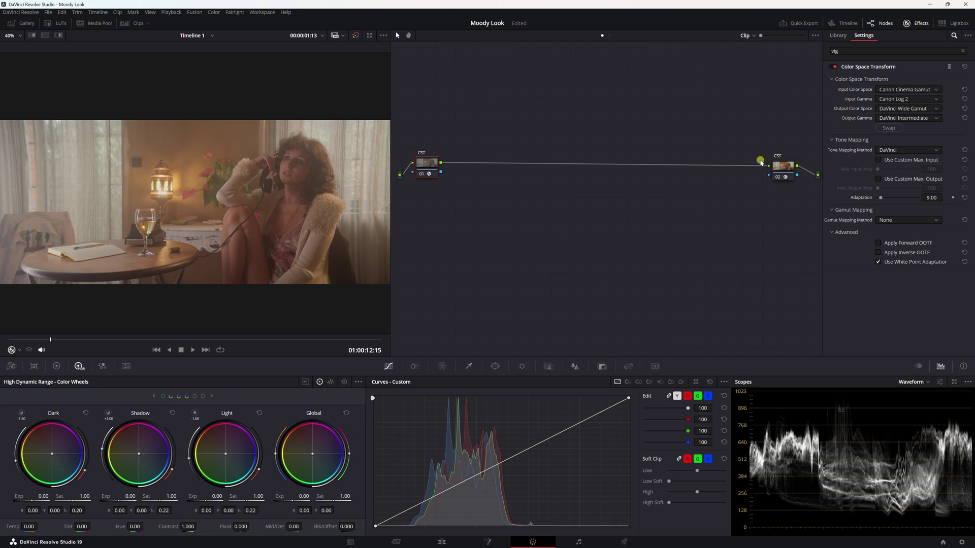
{"action": "left_click_drag", "start_coordinate": [783, 171], "coordinate": [773, 170]}
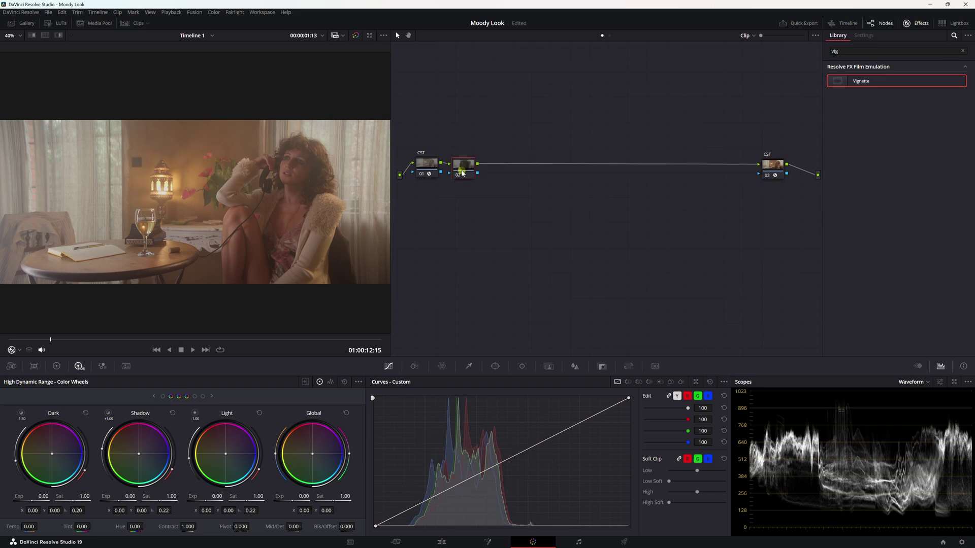
Place the new node below the first CST node and label it EXP.
{"action": "left_click_drag", "start_coordinate": [468, 170], "coordinate": [445, 216]}
{"action": "right_click", "coordinate": [446, 217]}
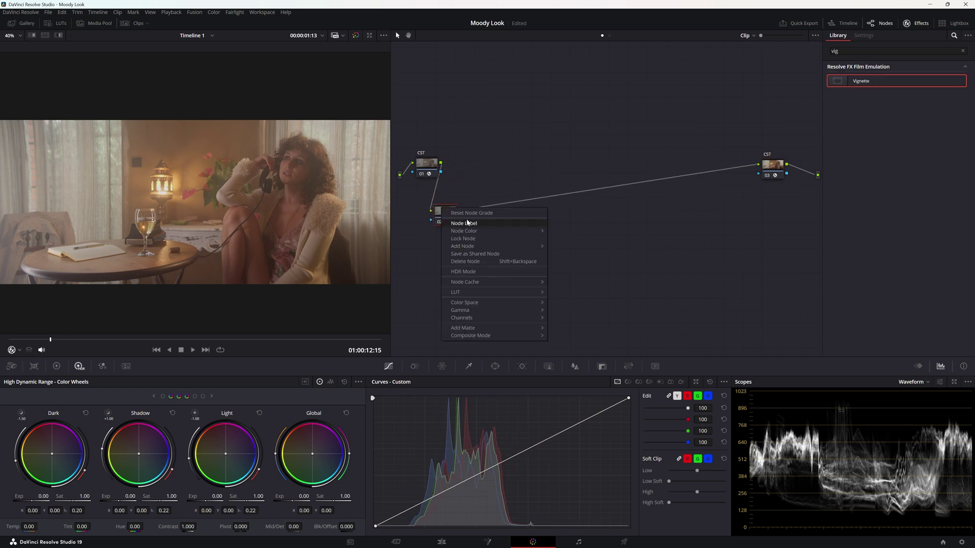
{"action": "left_click", "coordinate": [474, 223]}
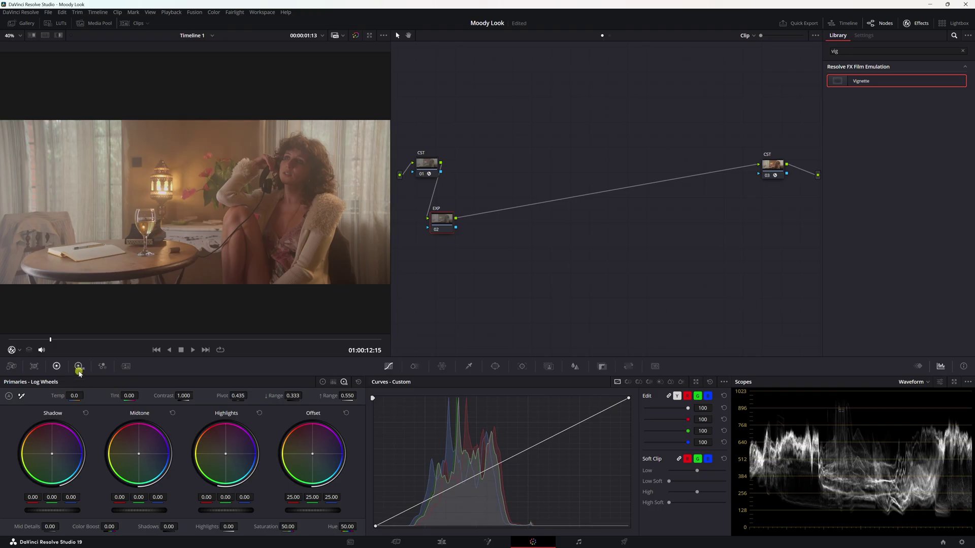
Lower the EXP node's Global exposure to -0.36 with the High Dynamic Range color wheels.
{"action": "left_click", "coordinate": [78, 366]}
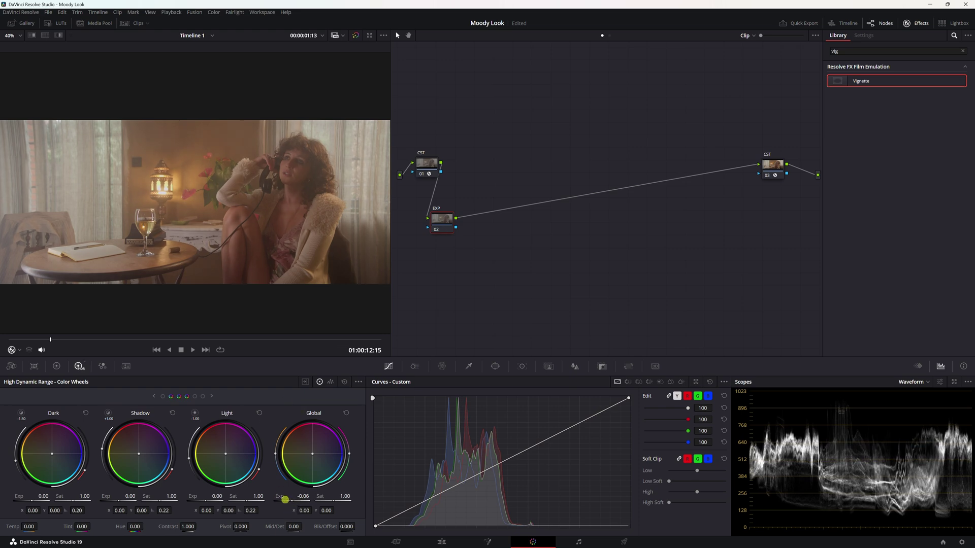
{"action": "left_click_drag", "start_coordinate": [293, 498], "coordinate": [240, 499]}
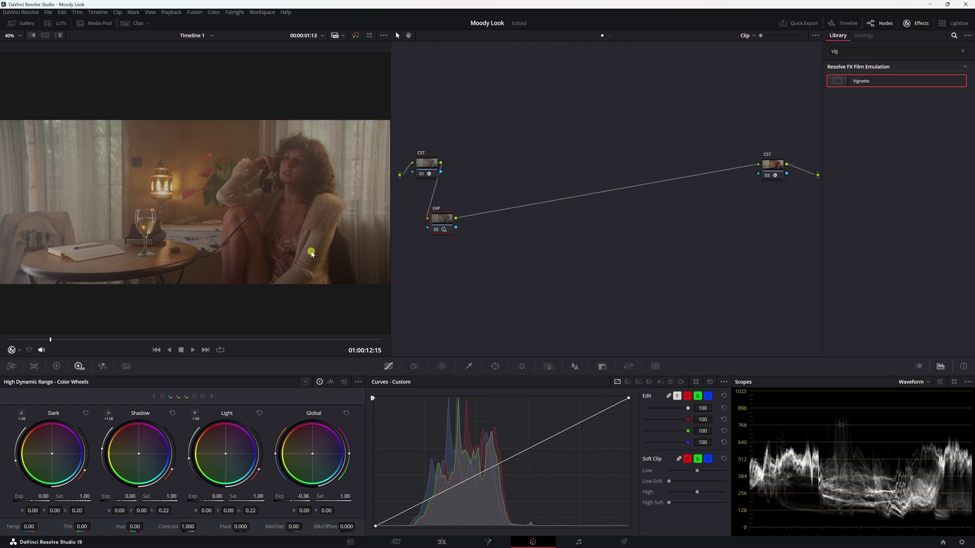
{"action": "scroll", "coordinate": [273, 236], "scroll_direction": "up", "scroll_amount": 1}
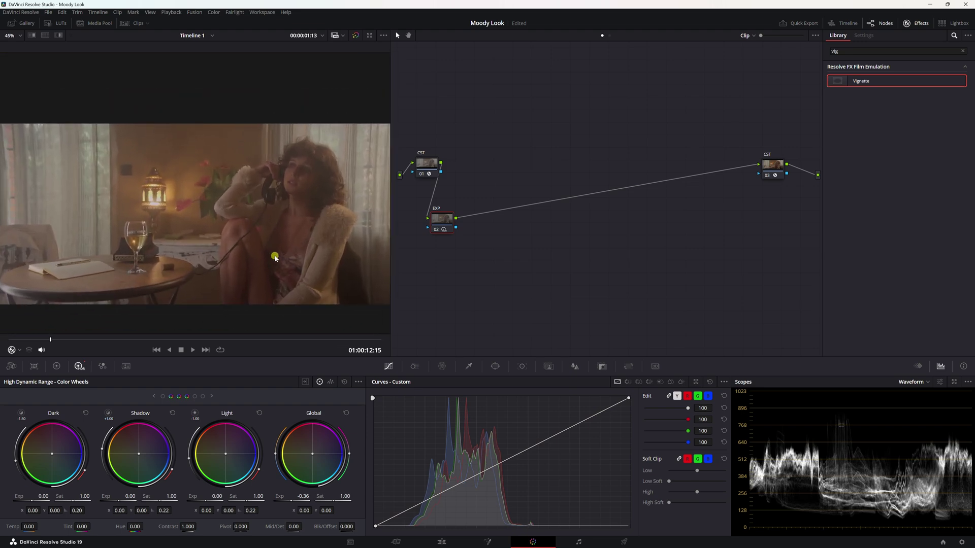
{"action": "scroll", "coordinate": [274, 257], "scroll_direction": "down", "scroll_amount": 1}
{"action": "left_click_drag", "start_coordinate": [442, 222], "coordinate": [441, 226]}
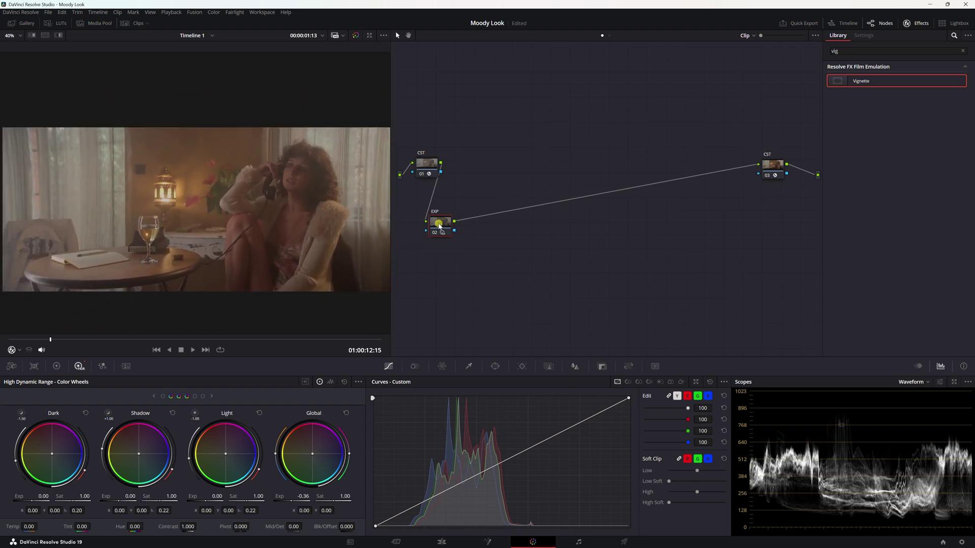
In the primary color wheels, lower the EXP node's Lift to -0.04 and raise its Gamma.
{"action": "left_click", "coordinate": [56, 366]}
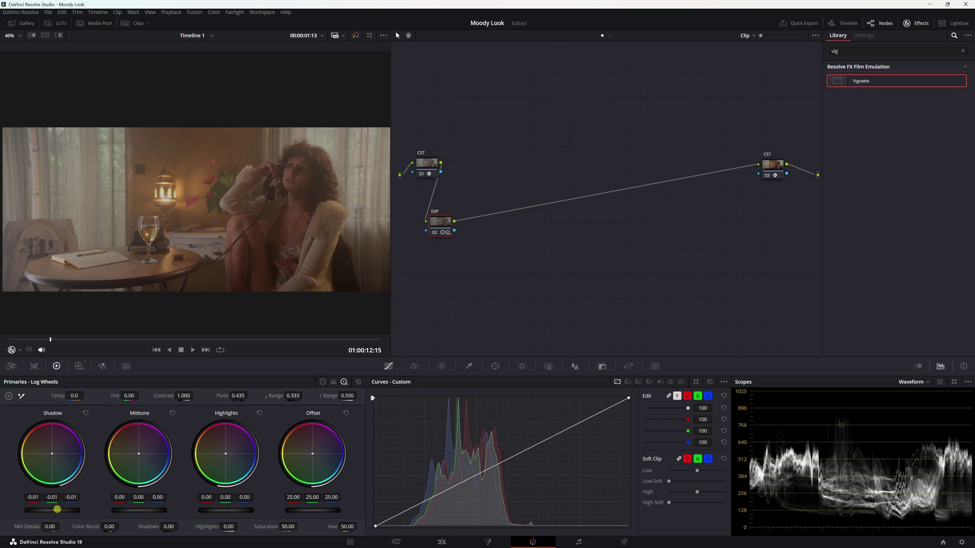
{"action": "left_click", "coordinate": [325, 382]}
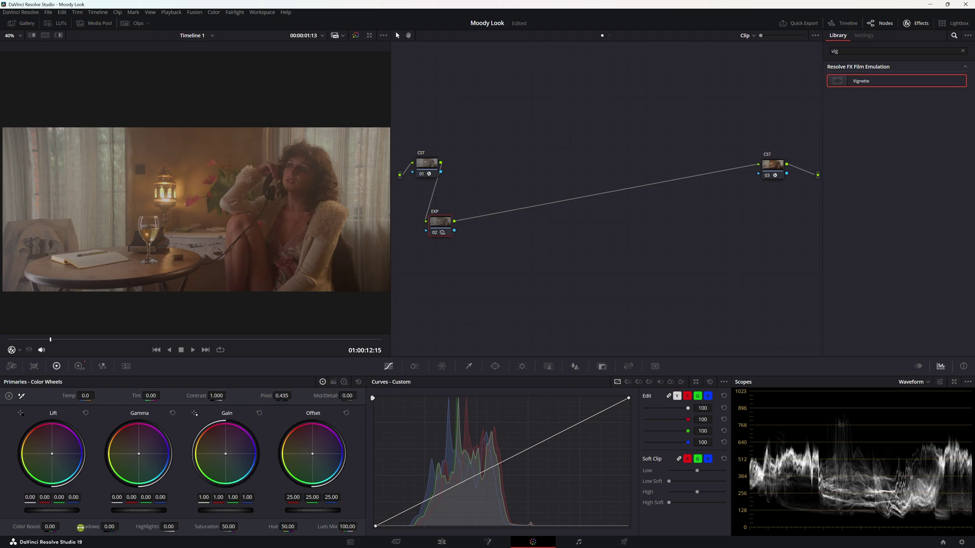
{"action": "left_click_drag", "start_coordinate": [61, 511], "coordinate": [29, 512]}
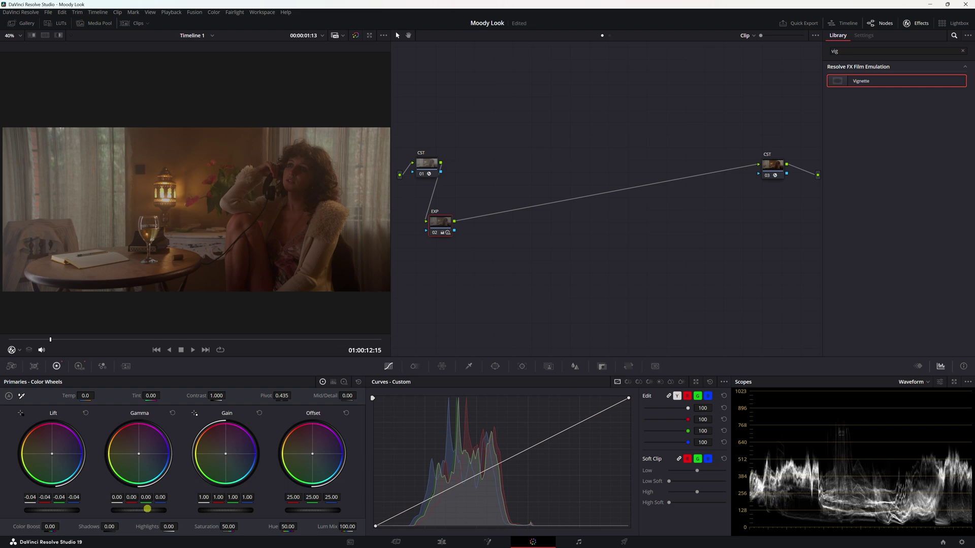
{"action": "left_click_drag", "start_coordinate": [147, 509], "coordinate": [232, 511]}
Add a serial node after EXP and label it BAL.
{"action": "key", "text": "alt+s"}
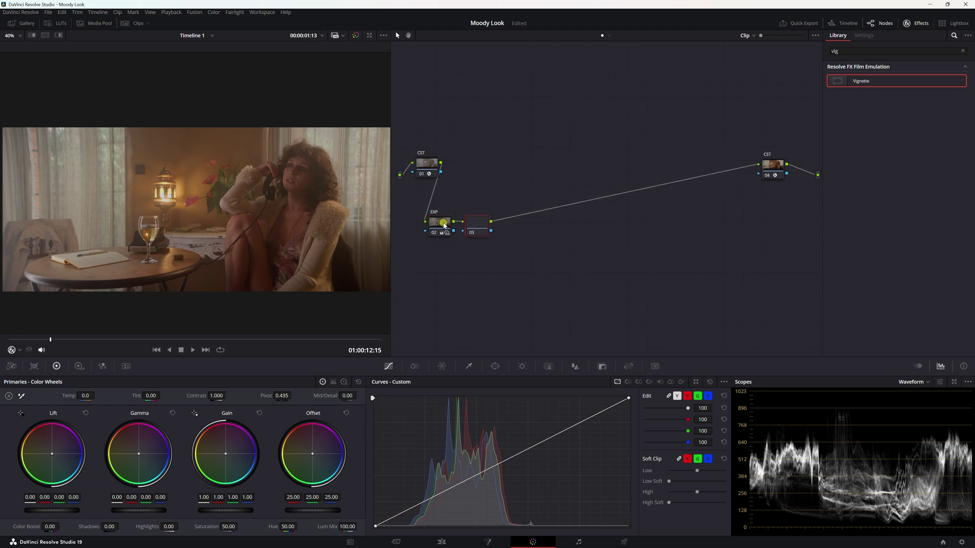
{"action": "right_click", "coordinate": [477, 225]}
{"action": "left_click", "coordinate": [506, 236]}
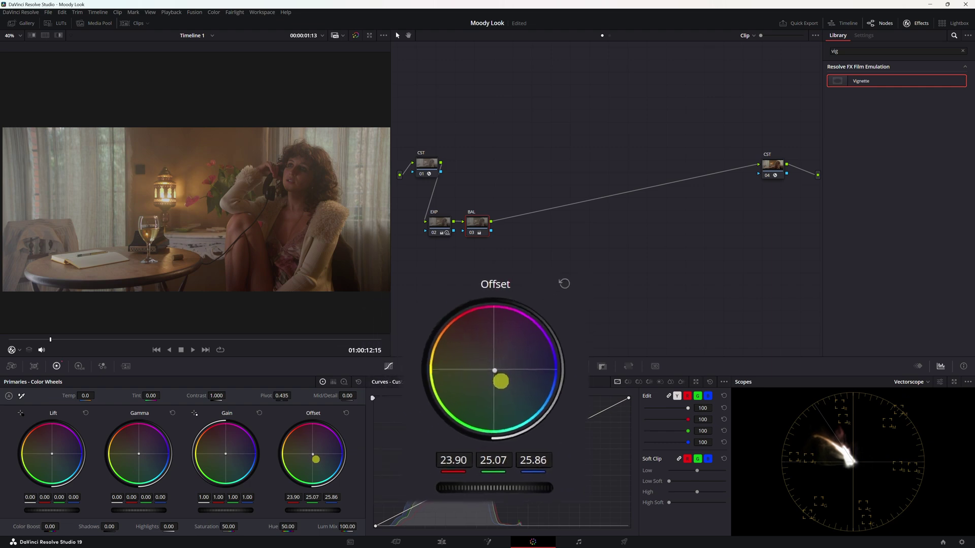
Cool the BAL node by shifting its Offset wheel to about 22.61 red, 24.67 green and 26.15 blue.
{"action": "left_click_drag", "start_coordinate": [315, 459], "coordinate": [316, 463]}
{"action": "scroll", "coordinate": [280, 268], "scroll_direction": "down", "scroll_amount": 1}
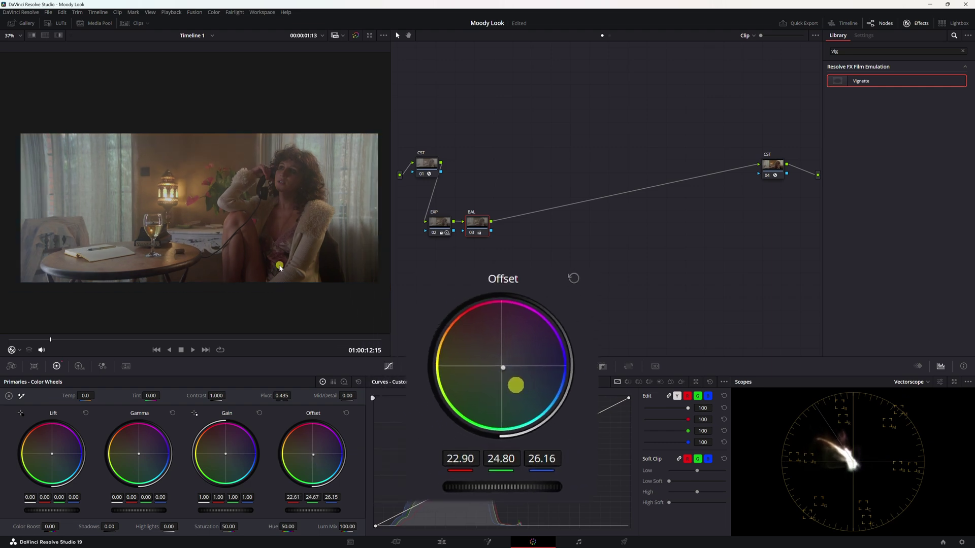
{"action": "scroll", "coordinate": [280, 268], "scroll_direction": "up", "scroll_amount": 1}
Add a serial node after BAL and label it CON.
{"action": "key", "text": "alt+s"}
{"action": "right_click", "coordinate": [514, 234]}
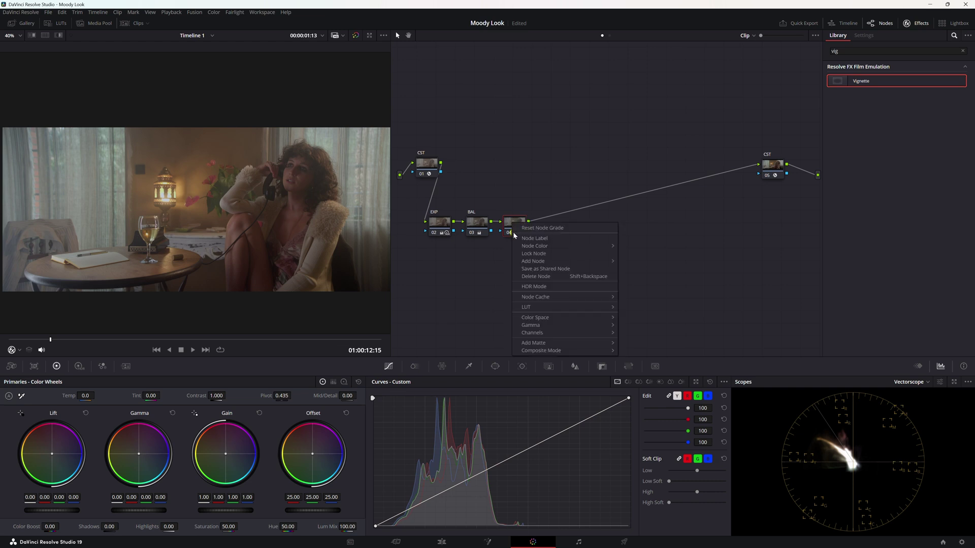
{"action": "left_click", "coordinate": [537, 238]}
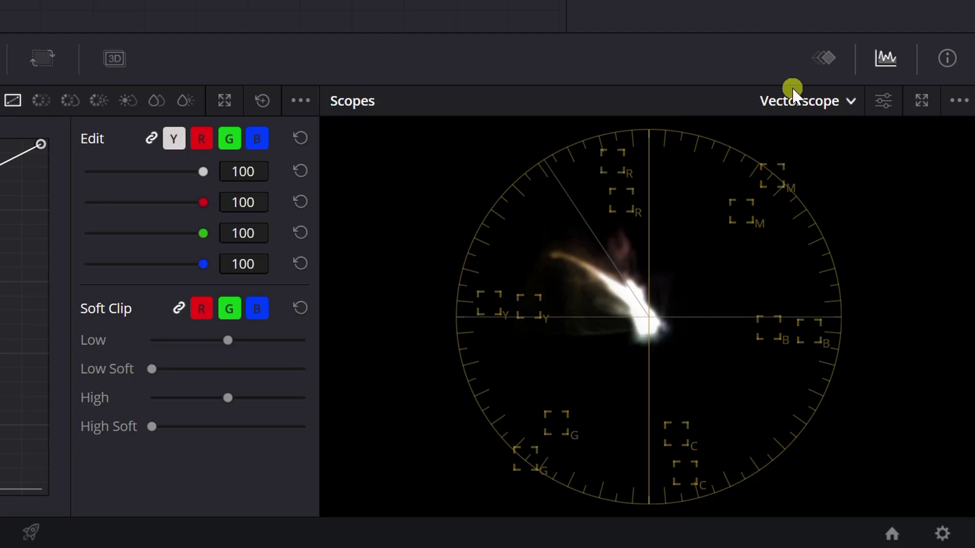
Switch the scope to Waveform and enable Editable Splines for the custom curves.
{"action": "left_click", "coordinate": [800, 113]}
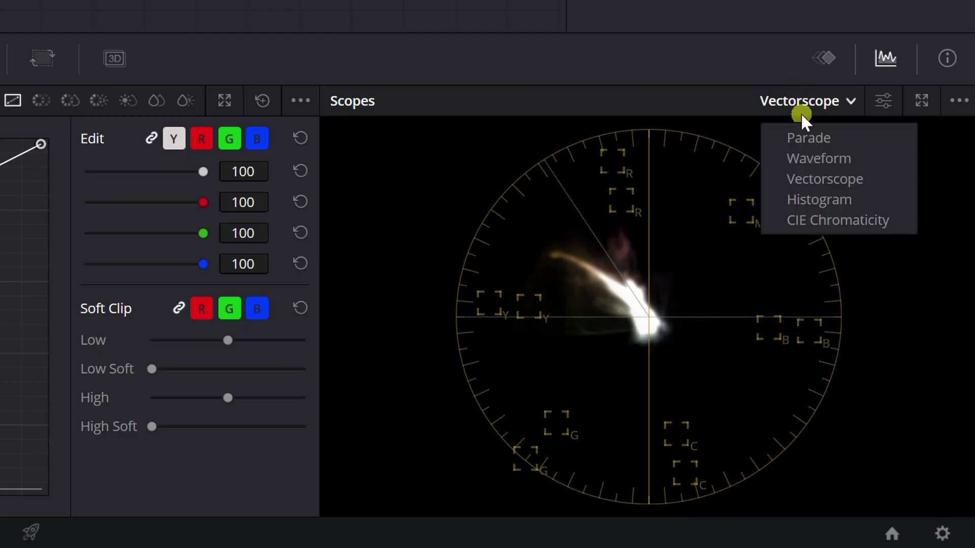
{"action": "left_click", "coordinate": [771, 152]}
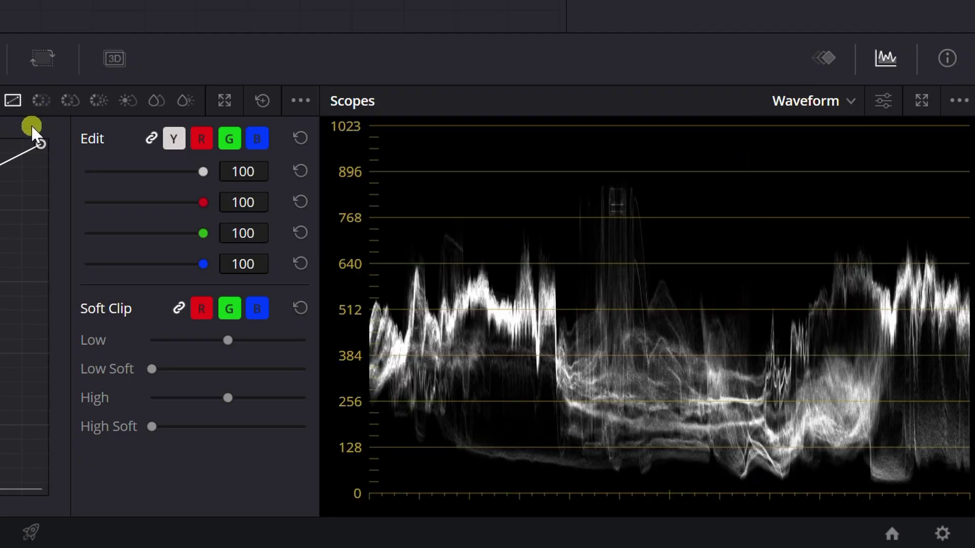
{"action": "left_click_drag", "start_coordinate": [41, 142], "coordinate": [252, 78]}
{"action": "left_click", "coordinate": [303, 98]}
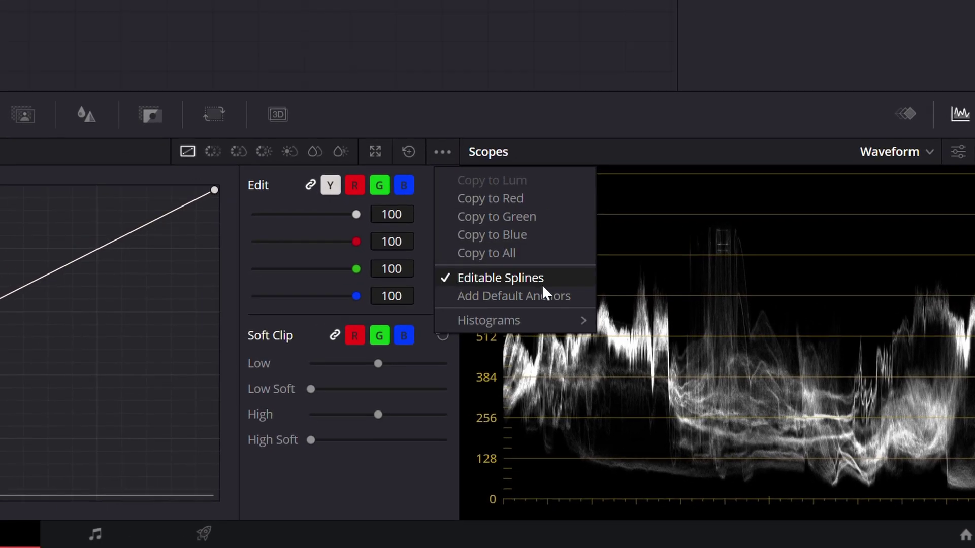
{"action": "left_click", "coordinate": [257, 186]}
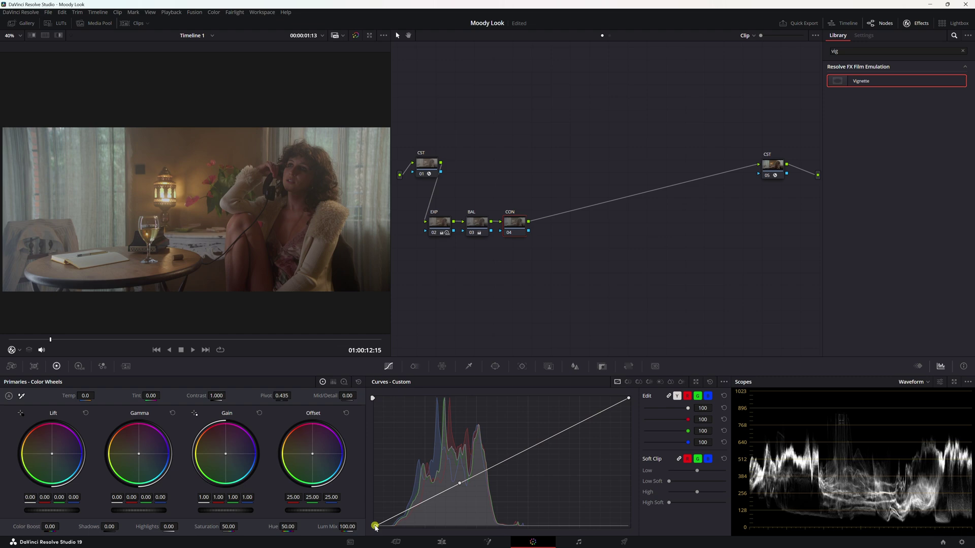
Deepen the shadows on the CON curve by pulling the black point's handle down and lifting the black point slightly.
{"action": "left_click_drag", "start_coordinate": [375, 526], "coordinate": [375, 524]}
{"action": "left_click_drag", "start_coordinate": [459, 481], "coordinate": [444, 516]}
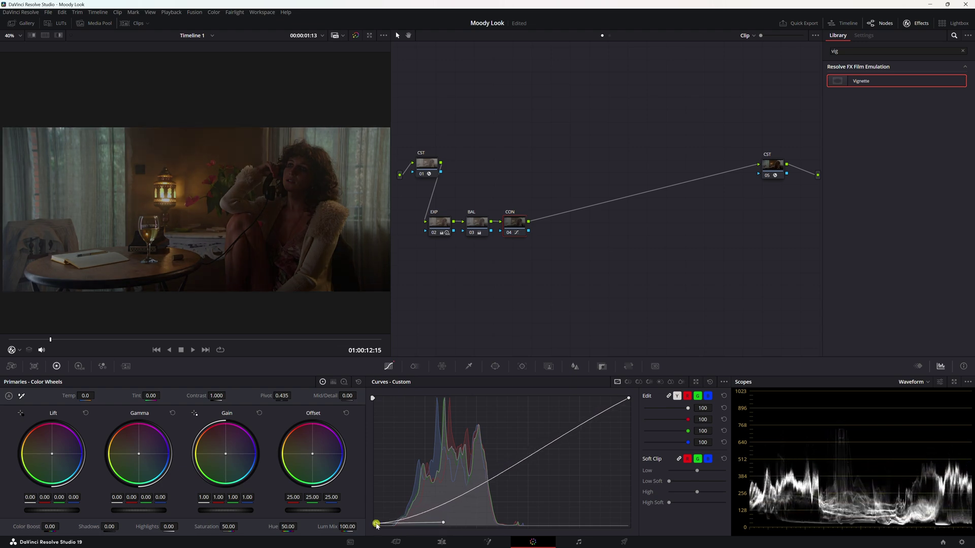
{"action": "left_click_drag", "start_coordinate": [375, 524], "coordinate": [375, 519]}
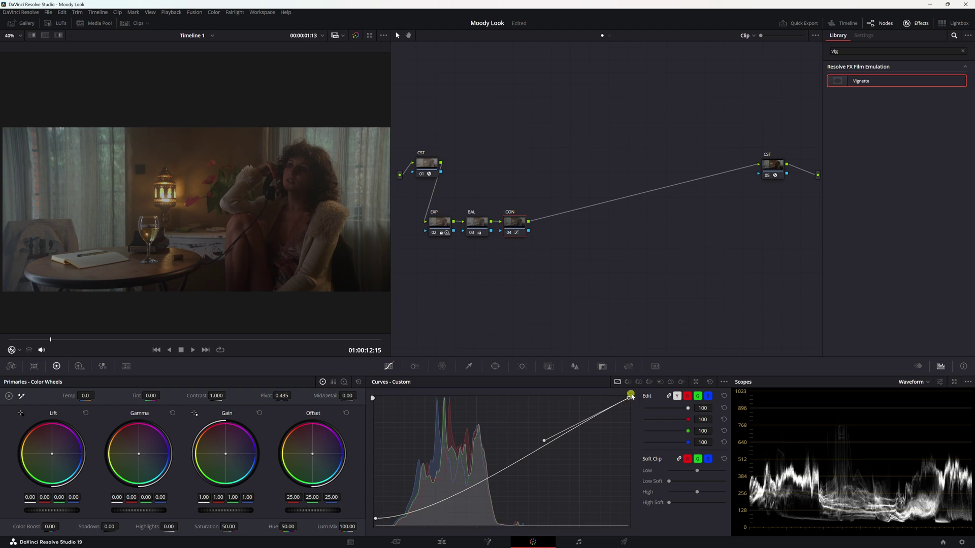
Lower the CON curve's white point, pull its handle up to form a highlight roll-off, and fine-tune the black point.
{"action": "left_click_drag", "start_coordinate": [628, 398], "coordinate": [629, 409]}
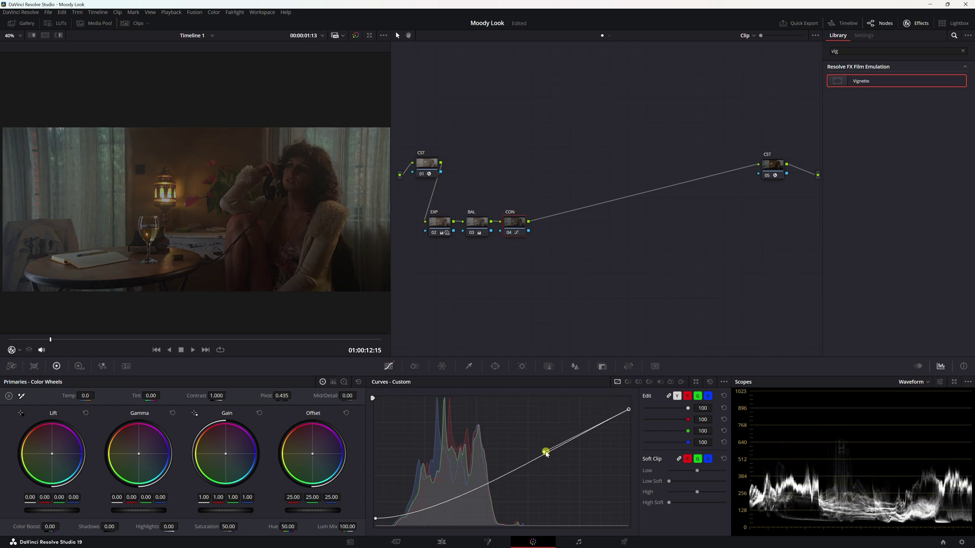
{"action": "left_click_drag", "start_coordinate": [546, 453], "coordinate": [499, 417]}
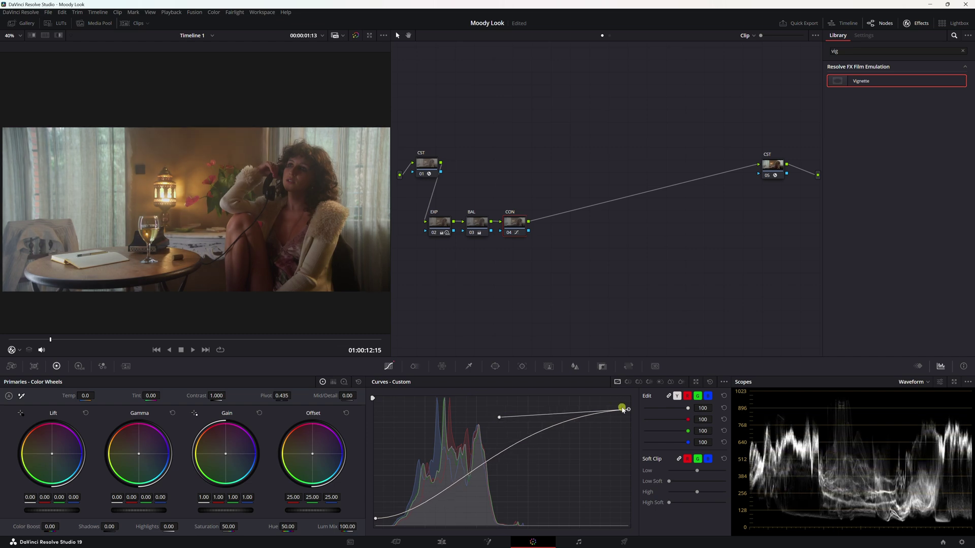
{"action": "left_click_drag", "start_coordinate": [630, 412], "coordinate": [629, 422]}
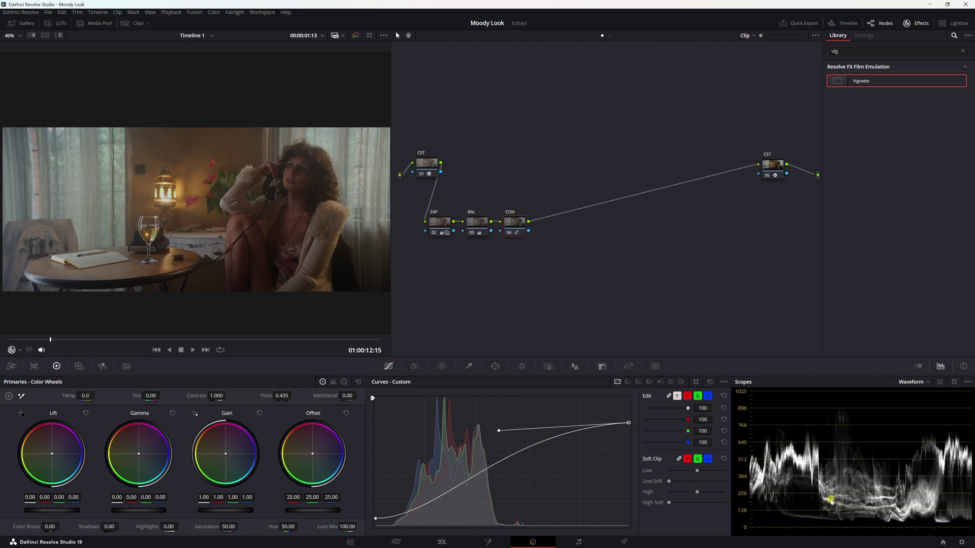
{"action": "left_click", "coordinate": [376, 518]}
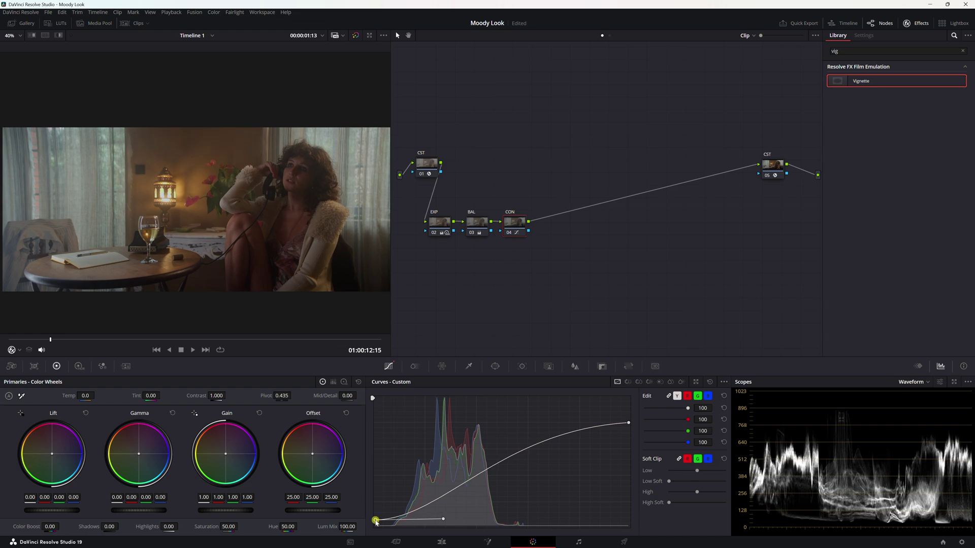
{"action": "left_click_drag", "start_coordinate": [376, 521], "coordinate": [376, 521]}
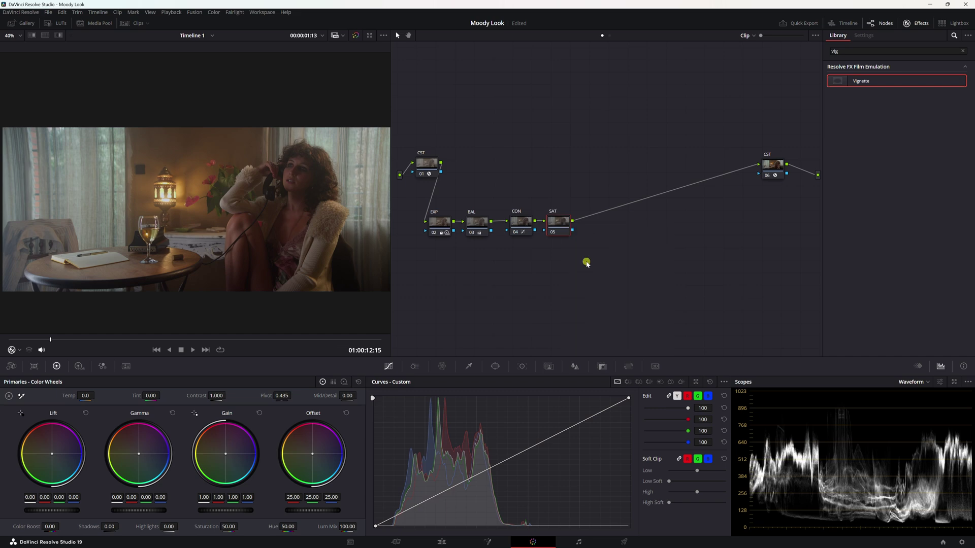
Save the project and reduce the SAT node's Global saturation to 0.86 in the High Dynamic Range wheels.
{"action": "key", "text": "ctrl+s"}
{"action": "left_click", "coordinate": [80, 366]}
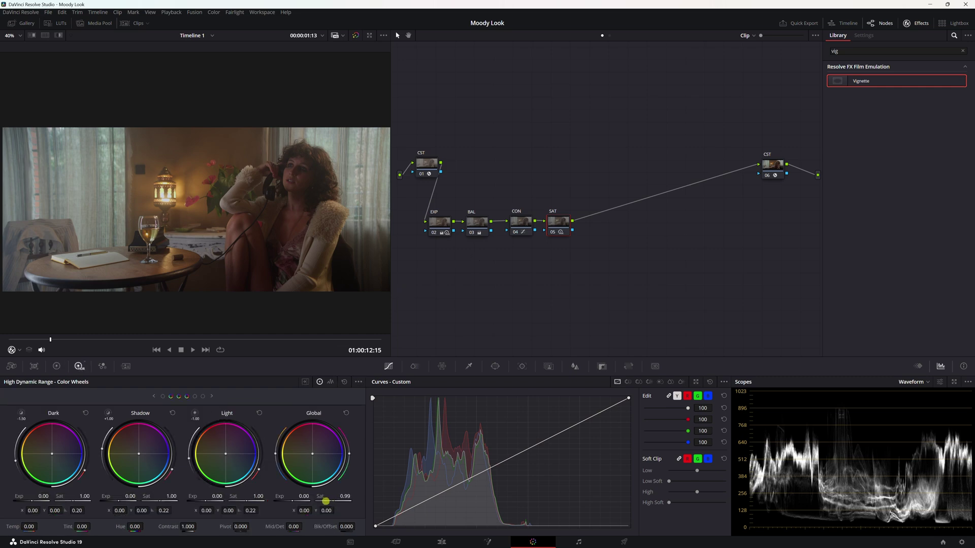
{"action": "left_click_drag", "start_coordinate": [297, 501], "coordinate": [205, 495]}
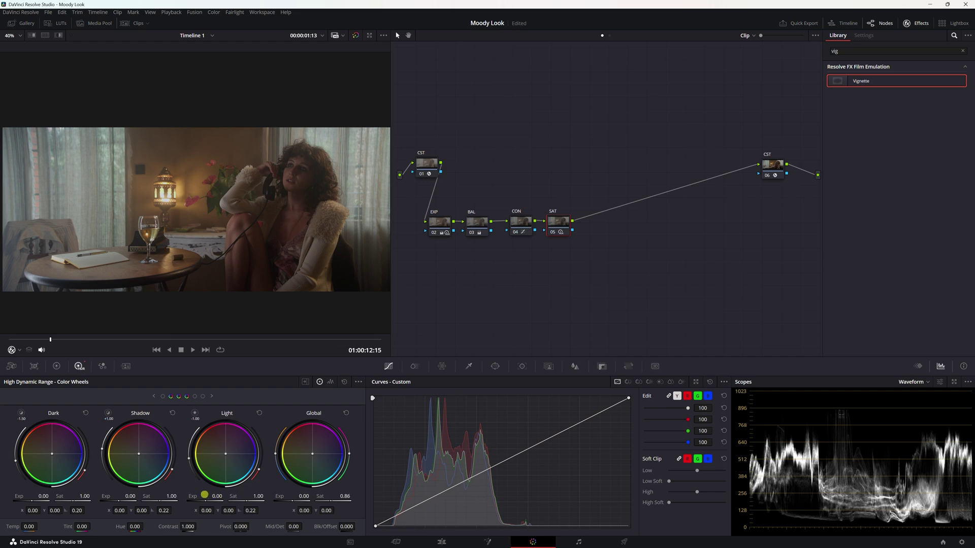
Switch the scope to Vectorscope and slightly raise the CON node's primary contrast.
{"action": "left_click", "coordinate": [911, 382]}
{"action": "left_click", "coordinate": [917, 413]}
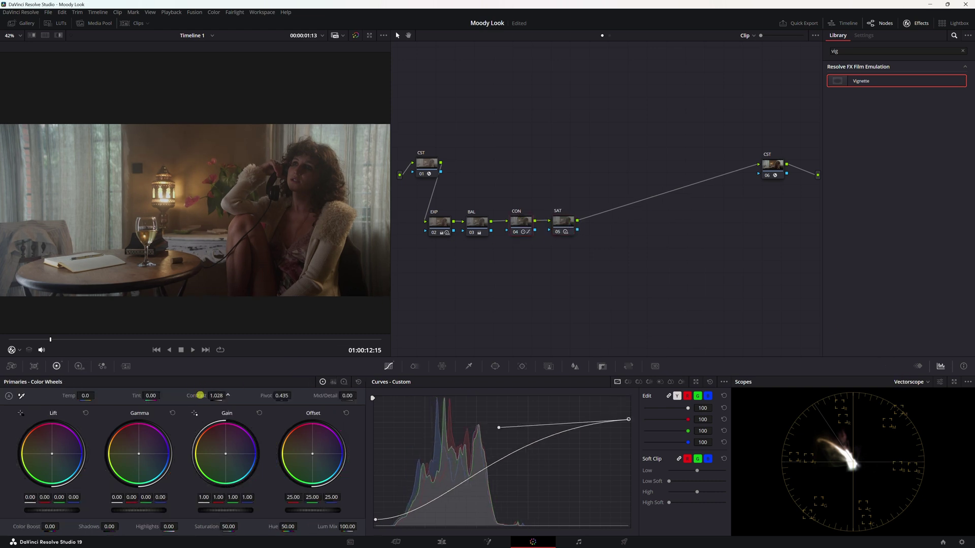
{"action": "left_click_drag", "start_coordinate": [201, 396], "coordinate": [206, 396]}
Add a serial node after SAT with a tilted, elongated circle window around the seated woman, with softness 10.31.
{"action": "left_click", "coordinate": [565, 223]}
{"action": "key", "text": "alt+s"}
{"action": "left_click_drag", "start_coordinate": [597, 227], "coordinate": [602, 225]}
{"action": "left_click", "coordinate": [495, 367]}
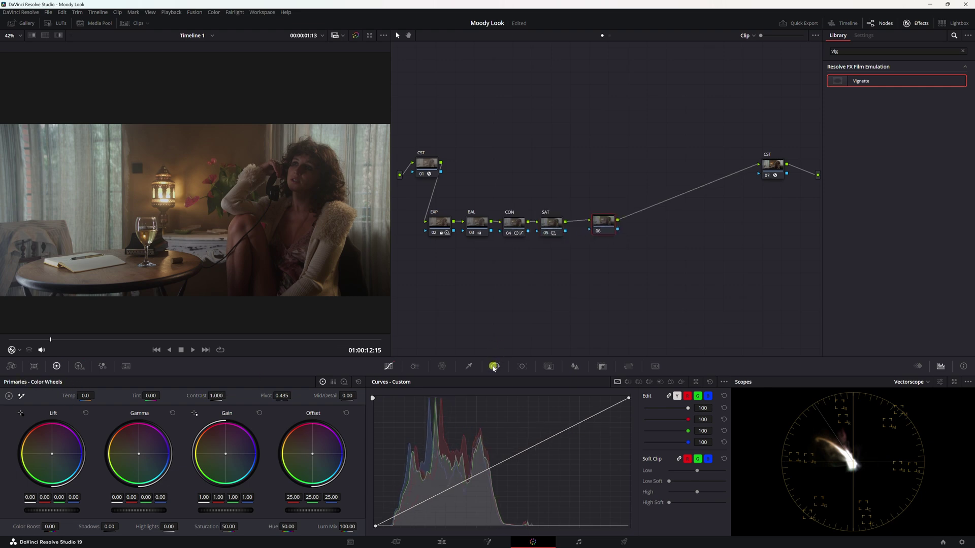
{"action": "left_click", "coordinate": [440, 445]}
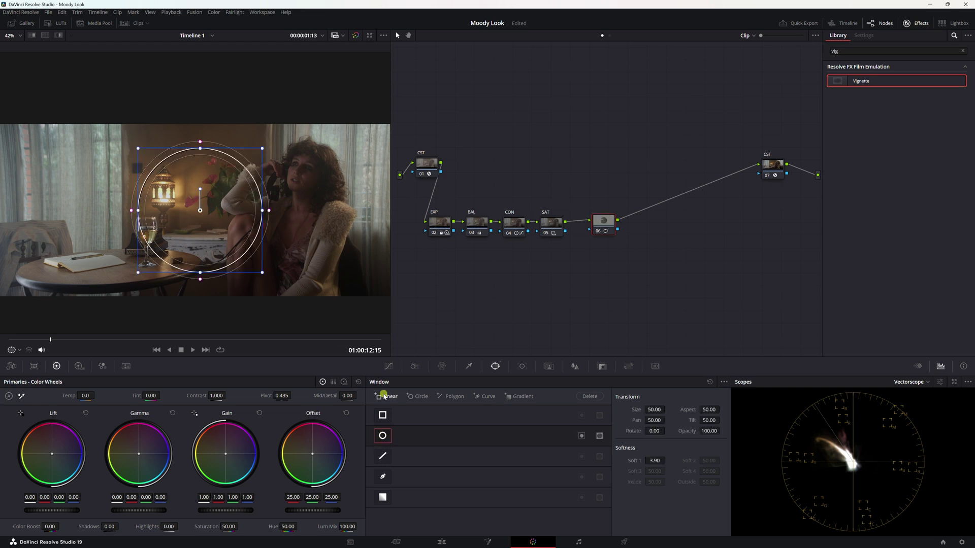
{"action": "left_click_drag", "start_coordinate": [204, 203], "coordinate": [306, 212]}
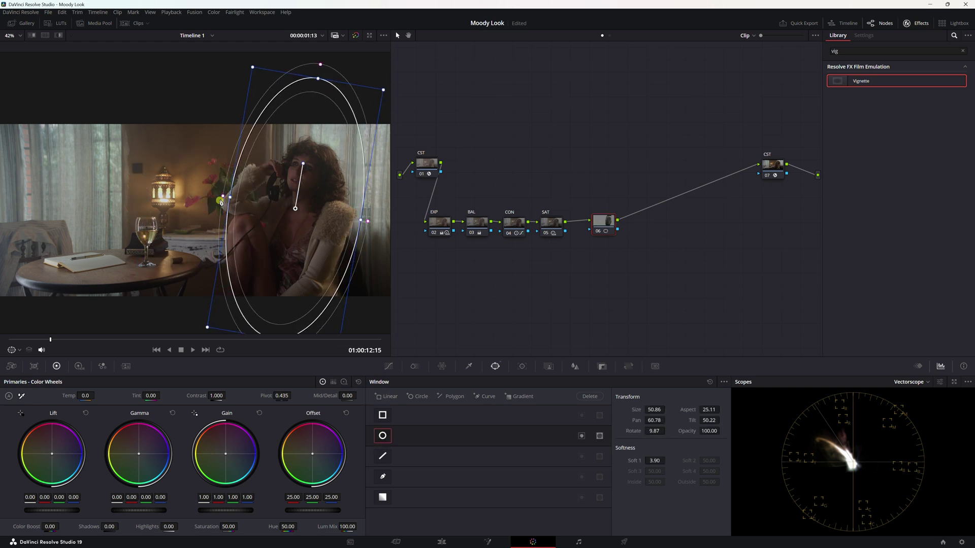
{"action": "left_click_drag", "start_coordinate": [223, 202], "coordinate": [212, 203]}
Add an outside node after the windowed node.
{"action": "right_click", "coordinate": [604, 222]}
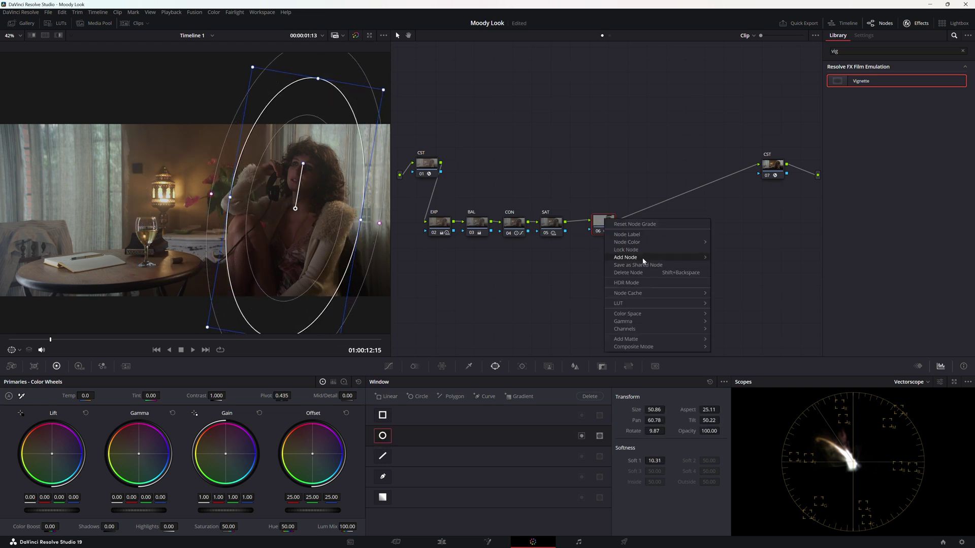
{"action": "mouse_move", "coordinate": [645, 258]}
{"action": "left_click", "coordinate": [741, 289]}
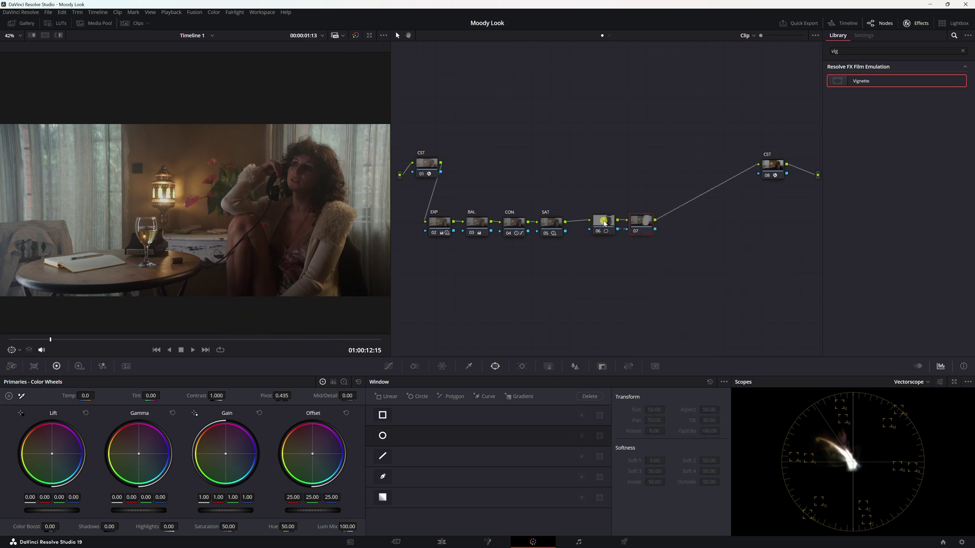
Hide the window overlay and set the windowed node's HDR exposure to Global 0.12 and Shadow -0.08, raising Light slightly.
{"action": "left_click", "coordinate": [79, 366]}
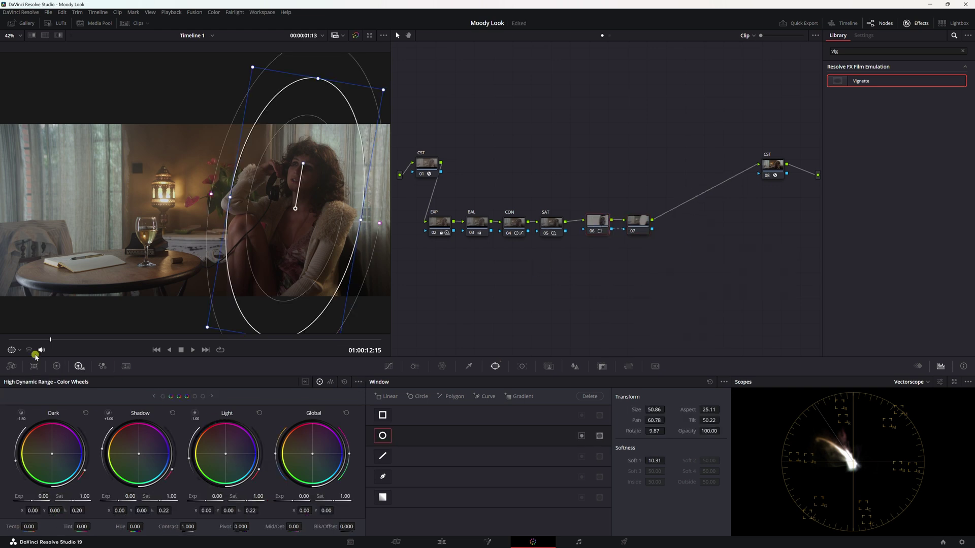
{"action": "left_click", "coordinate": [12, 350]}
{"action": "left_click", "coordinate": [25, 361]}
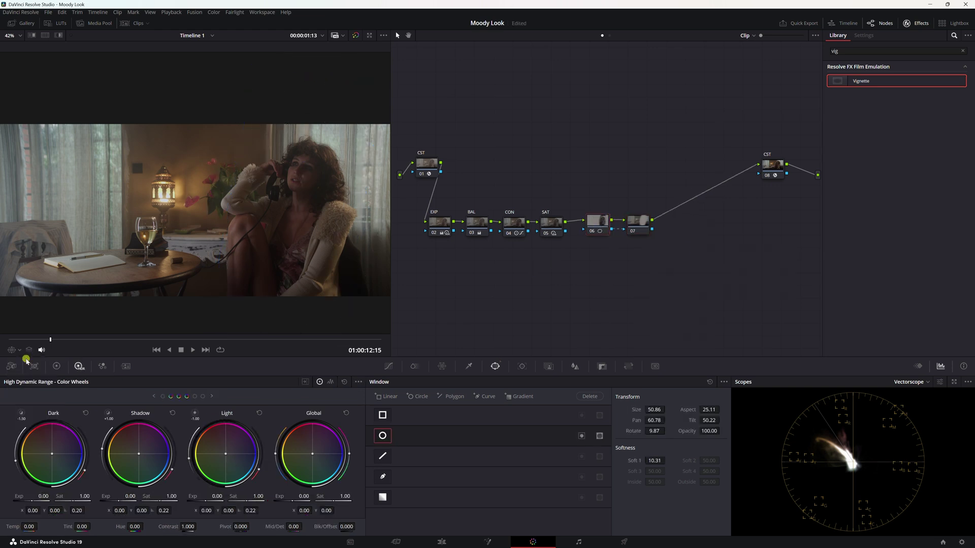
{"action": "left_click_drag", "start_coordinate": [296, 499], "coordinate": [306, 501]}
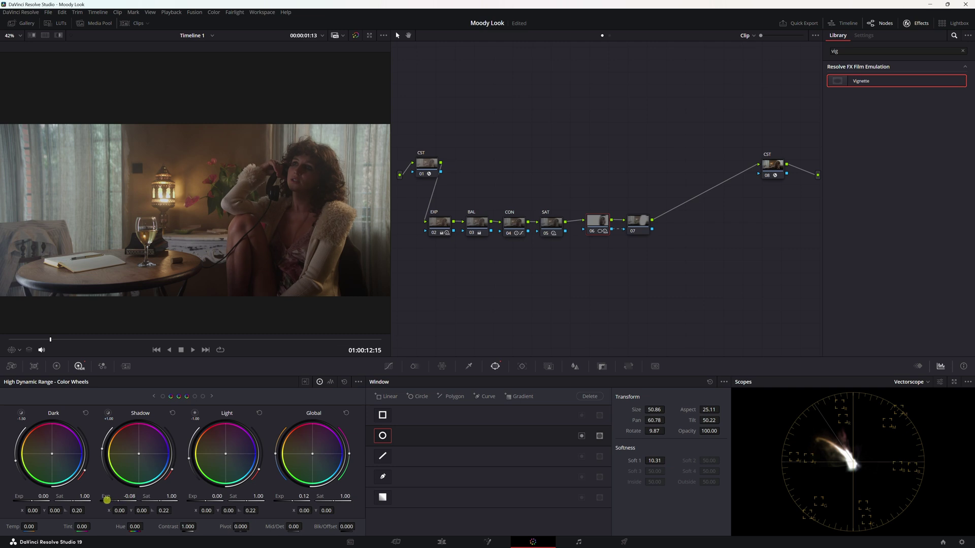
{"action": "left_click_drag", "start_coordinate": [210, 500], "coordinate": [228, 499]}
Set the outside node's HDR exposure to Global -0.15 and Light 0.20.
{"action": "left_click_drag", "start_coordinate": [640, 224], "coordinate": [638, 227]}
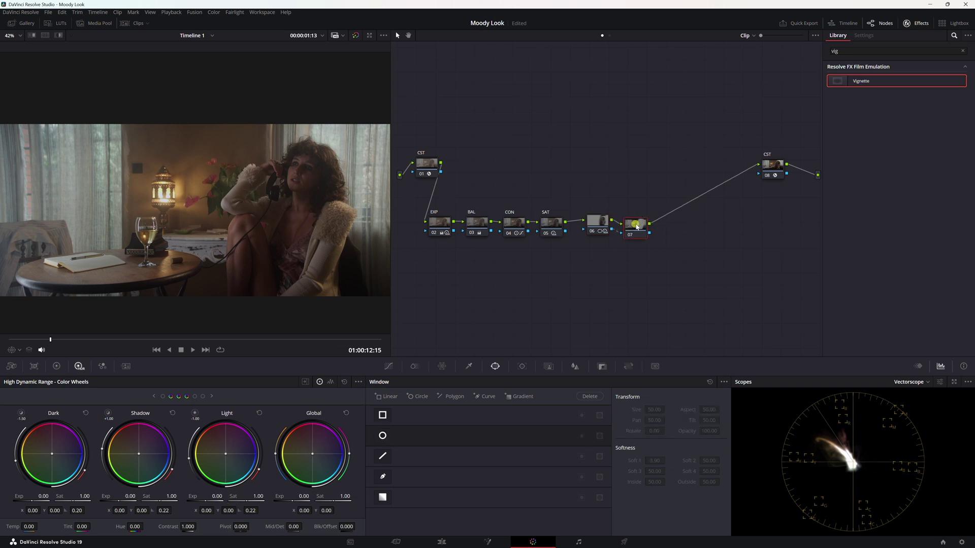
{"action": "left_click_drag", "start_coordinate": [289, 500], "coordinate": [267, 500]}
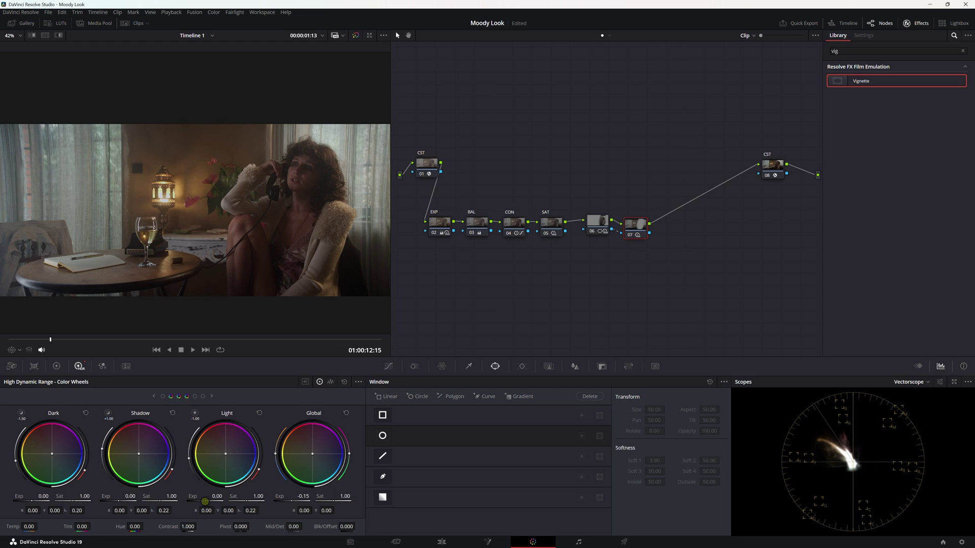
{"action": "left_click_drag", "start_coordinate": [205, 501], "coordinate": [226, 500]}
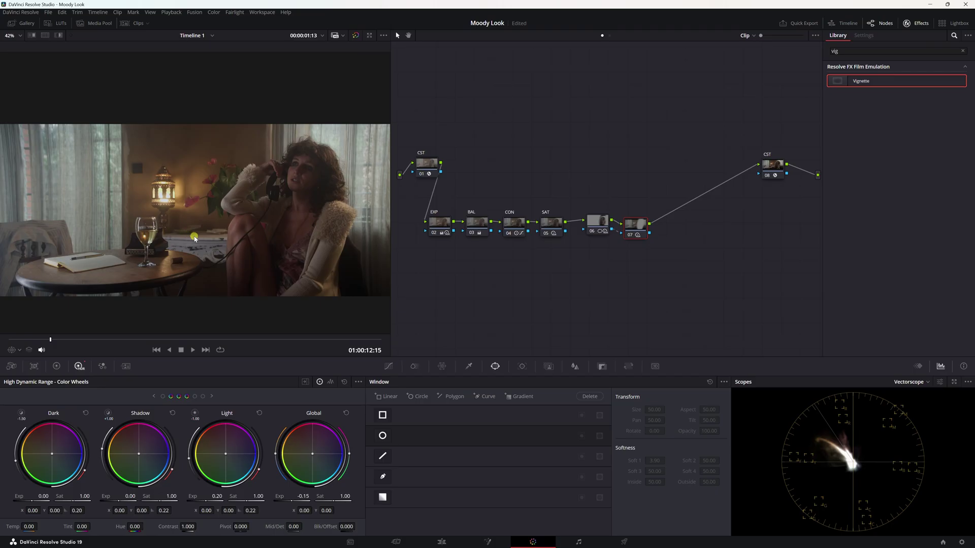
Add a serial node after the outside node, rearrange the nodes, and display the primary Log wheels for it.
{"action": "left_click_drag", "start_coordinate": [638, 226], "coordinate": [671, 241]}
{"action": "key", "text": "alt+s"}
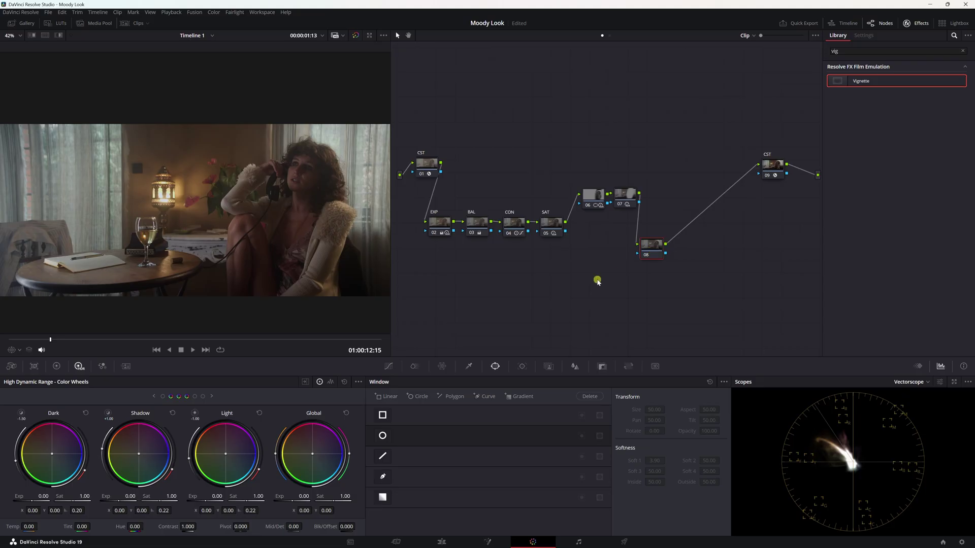
{"action": "left_click", "coordinate": [58, 367]}
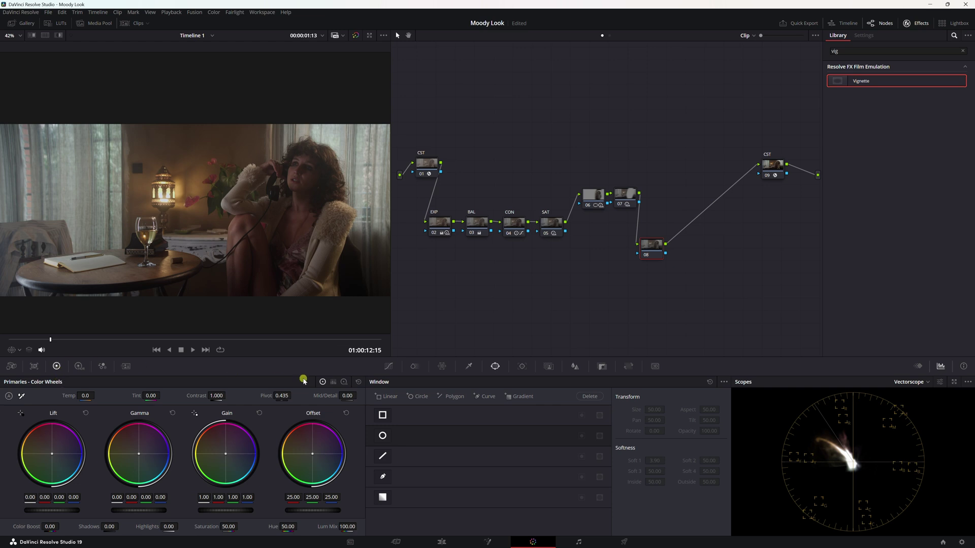
{"action": "left_click", "coordinate": [345, 382]}
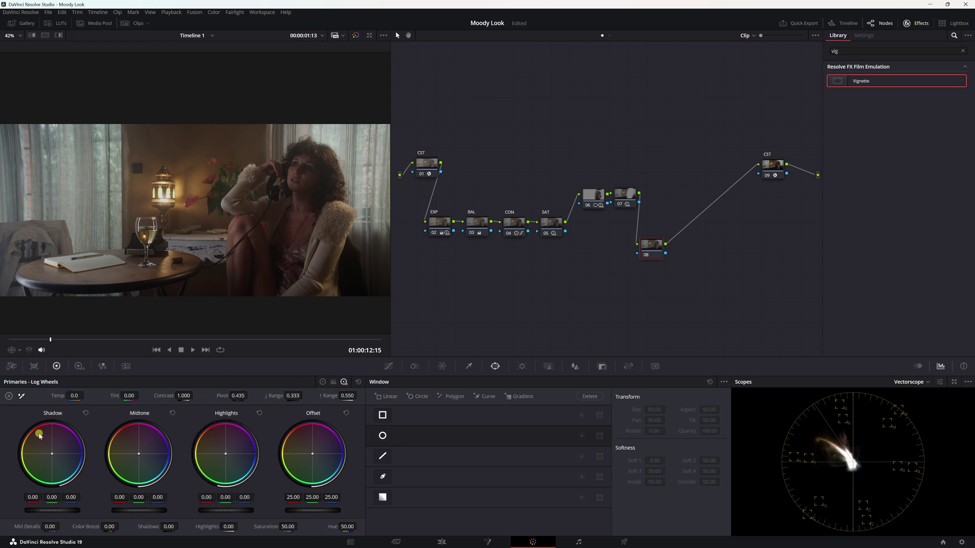
Shift the Log shadows toward teal (-0.04, 0.01, 0.03) and the midtones toward orange (0.03, -0.01, -0.04).
{"action": "left_click_drag", "start_coordinate": [64, 445], "coordinate": [57, 462]}
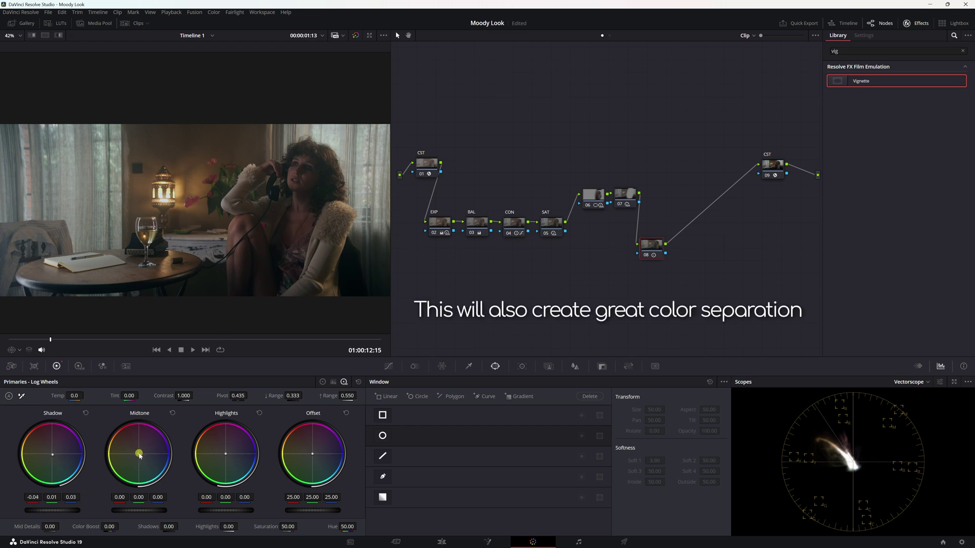
{"action": "left_click_drag", "start_coordinate": [140, 456], "coordinate": [136, 449]}
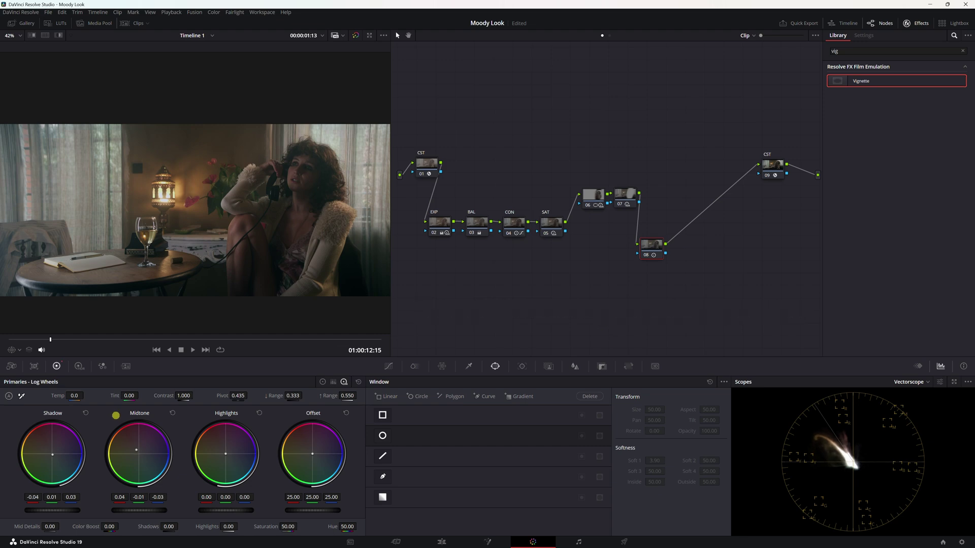
{"action": "left_click_drag", "start_coordinate": [116, 415], "coordinate": [93, 424]}
Toggle the teal and orange node off and on to compare the image with and without the tint.
{"action": "key", "text": "ctrl+d"}
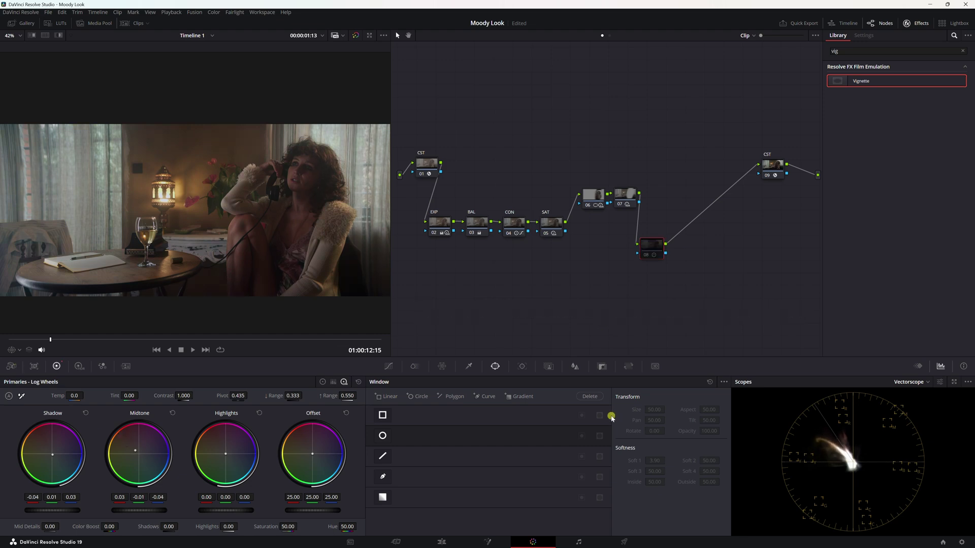
{"action": "key", "text": "ctrl+d"}
{"action": "key", "text": "ctrl+d"}
{"action": "key", "text": "ctrl+d"}
{"action": "key", "text": "ctrl+d"}
{"action": "key", "text": "ctrl+d"}
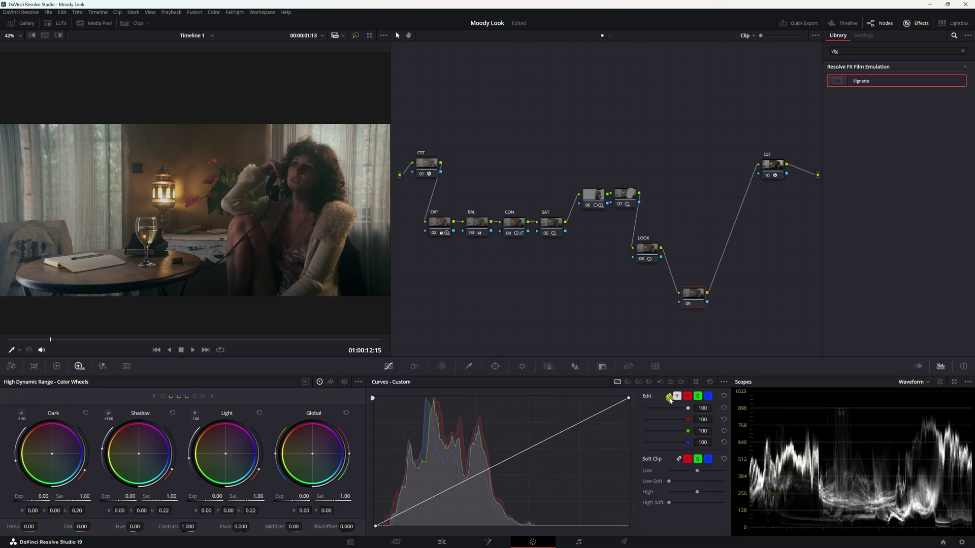
Shape the last serial node's custom curve with a lowered white point, a raised handle for highlight roll-off, and a slightly lifted black point.
{"action": "left_click_drag", "start_coordinate": [629, 400], "coordinate": [629, 408]}
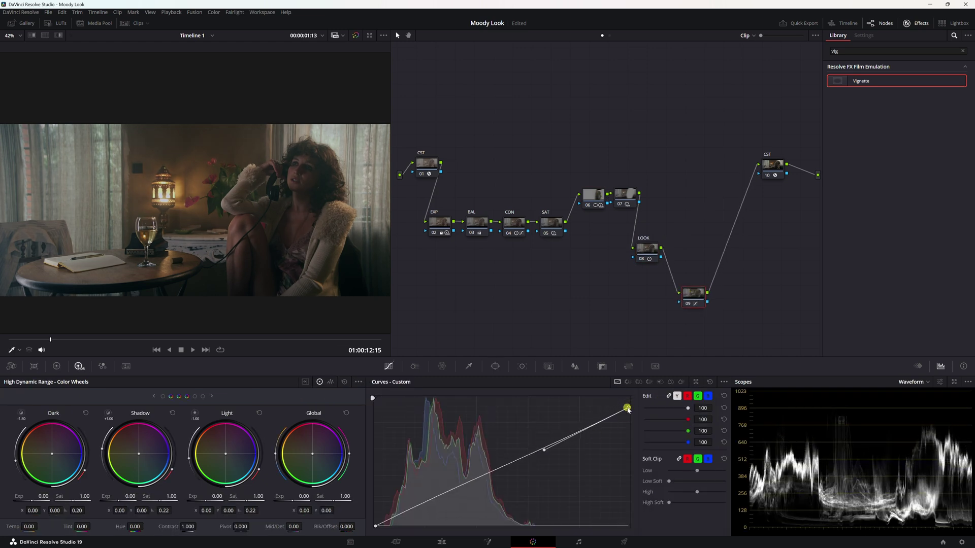
{"action": "left_click_drag", "start_coordinate": [544, 451], "coordinate": [537, 434]}
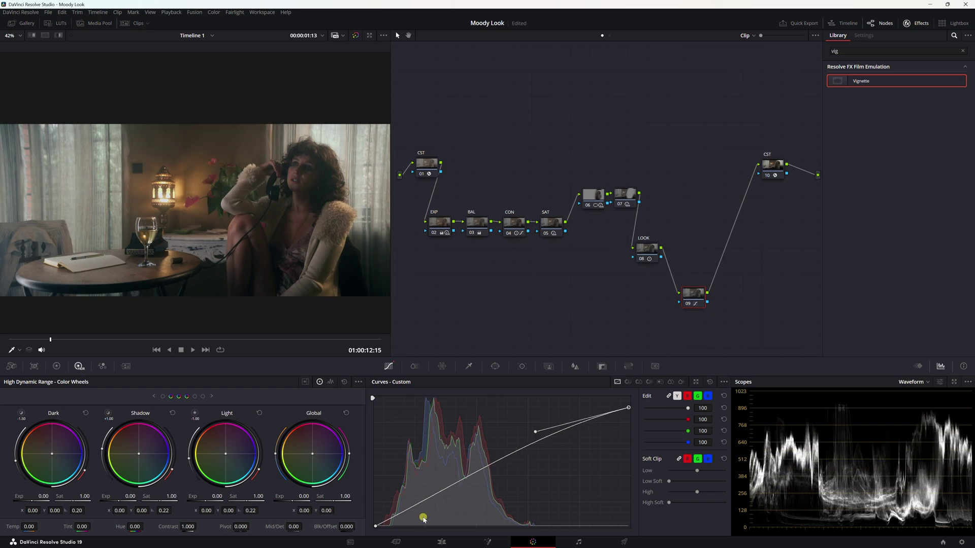
{"action": "left_click_drag", "start_coordinate": [375, 528], "coordinate": [376, 518]}
{"action": "left_click_drag", "start_coordinate": [462, 474], "coordinate": [518, 430]}
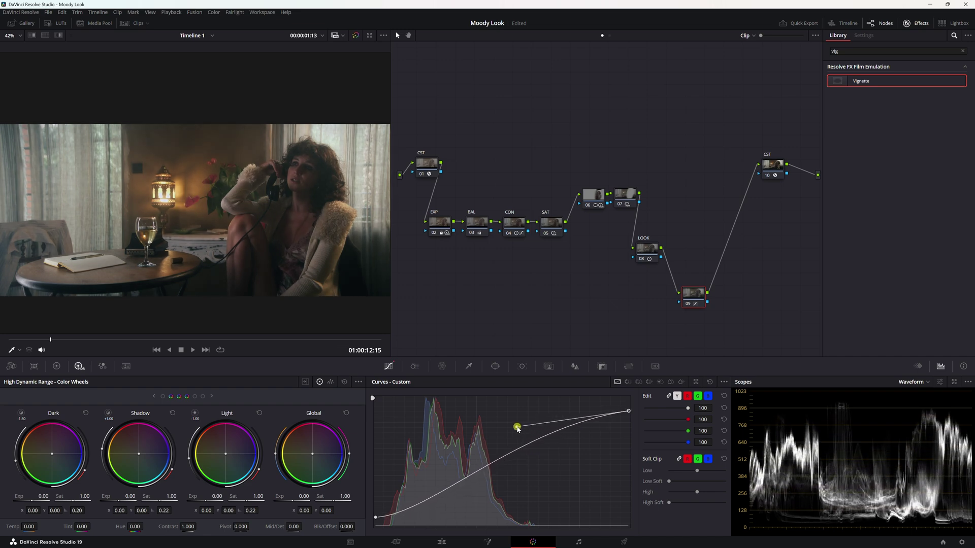
{"action": "left_click_drag", "start_coordinate": [630, 414], "coordinate": [629, 425]}
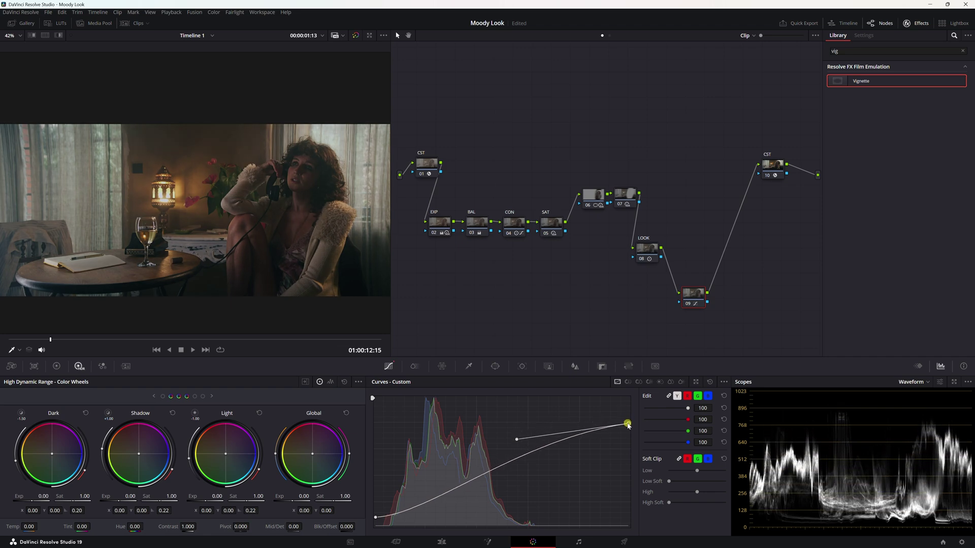
{"action": "left_click_drag", "start_coordinate": [518, 442], "coordinate": [512, 435]}
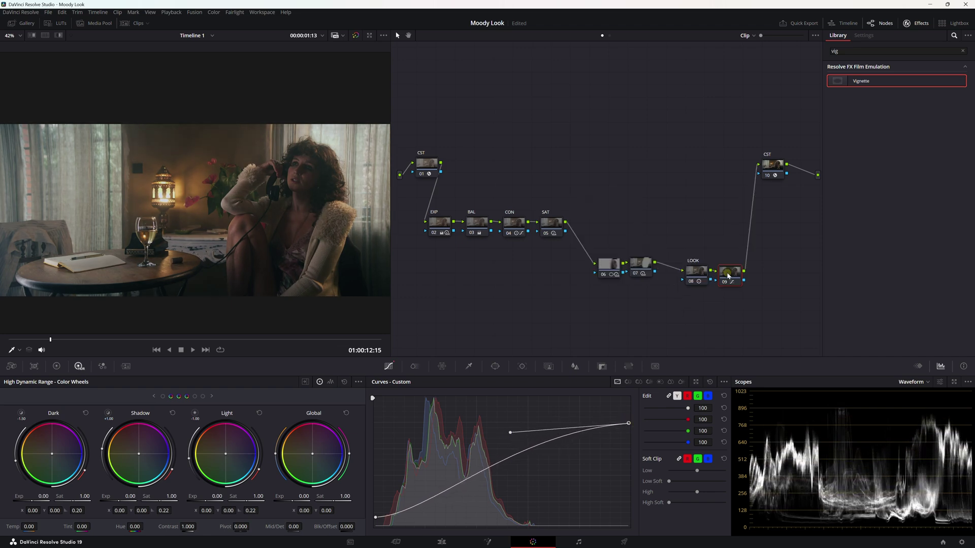
Label the curve adjustment node ADJ.
{"action": "right_click", "coordinate": [746, 282]}
{"action": "left_click", "coordinate": [751, 283]}
{"action": "type", "text": "AD"}
Move the window, outside, LOOK and ADJ nodes away from SAT to make room in the node tree.
{"action": "left_click", "coordinate": [547, 220]}
{"action": "left_click_drag", "start_coordinate": [584, 246], "coordinate": [662, 289]}
{"action": "left_click_drag", "start_coordinate": [610, 265], "coordinate": [629, 291]}
{"action": "left_click_drag", "start_coordinate": [604, 246], "coordinate": [754, 318]}
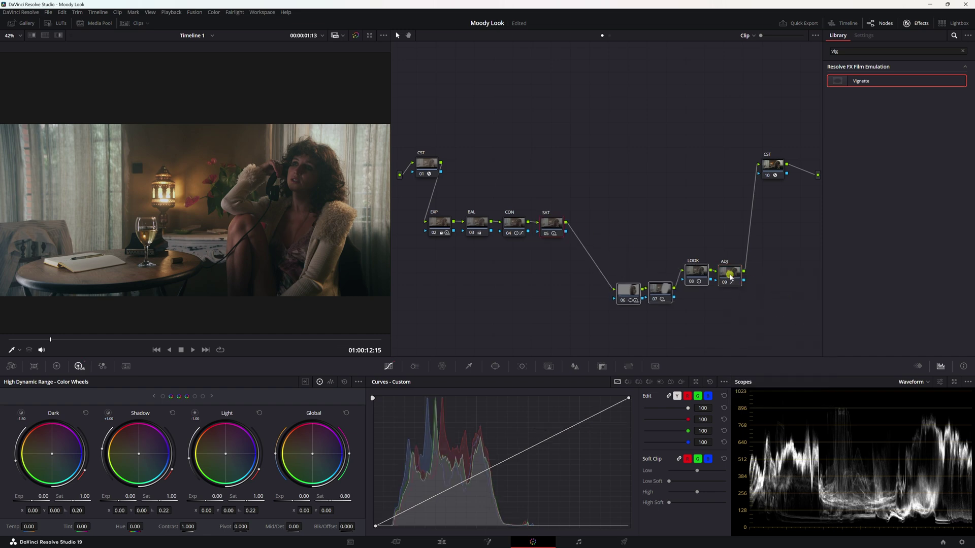
{"action": "left_click_drag", "start_coordinate": [725, 270], "coordinate": [769, 271]}
Add a serial node after SAT and space it apart from the EXP, BAL, CON and SAT nodes.
{"action": "left_click", "coordinate": [554, 229]}
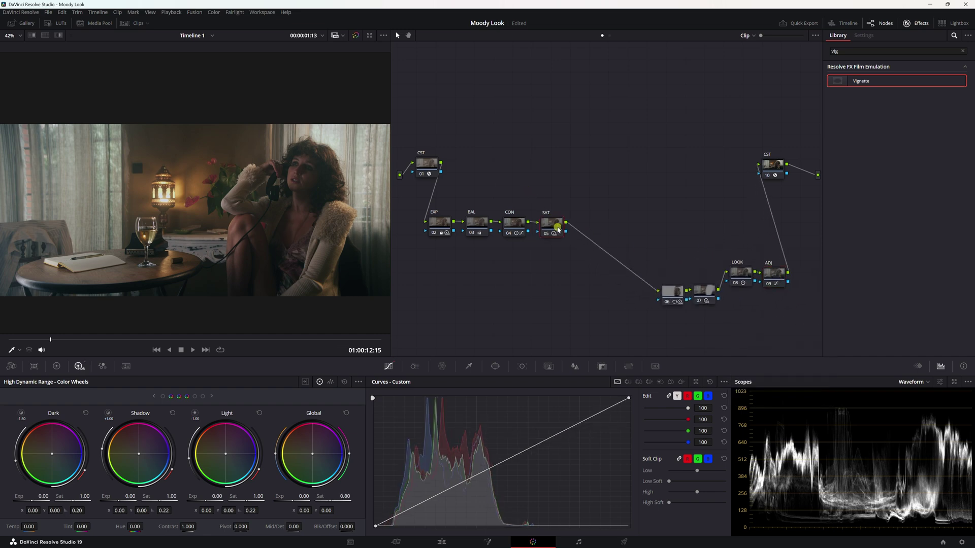
{"action": "key", "text": "alt+s"}
{"action": "left_click_drag", "start_coordinate": [586, 224], "coordinate": [589, 213]}
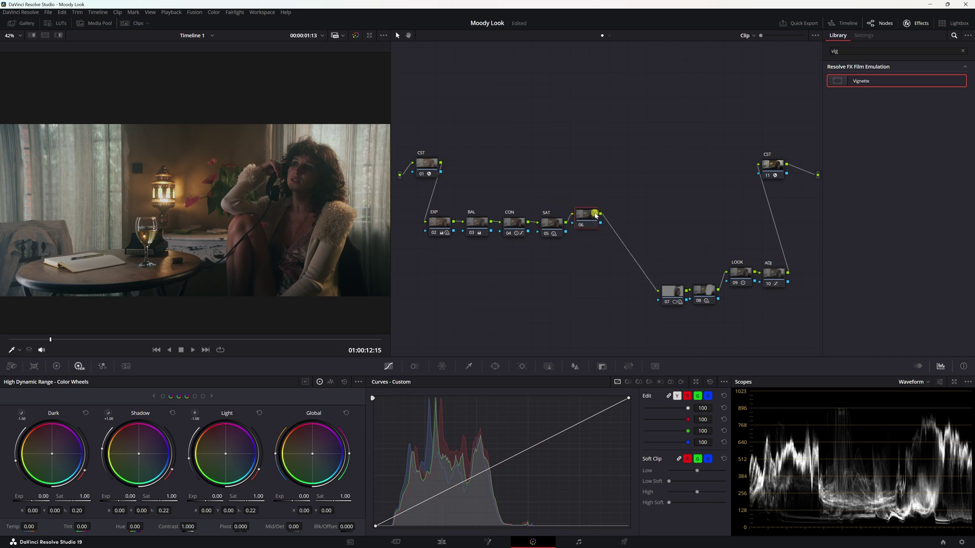
{"action": "left_click_drag", "start_coordinate": [516, 231], "coordinate": [487, 228]}
{"action": "left_click", "coordinate": [568, 192]}
{"action": "left_click_drag", "start_coordinate": [592, 218], "coordinate": [583, 198]}
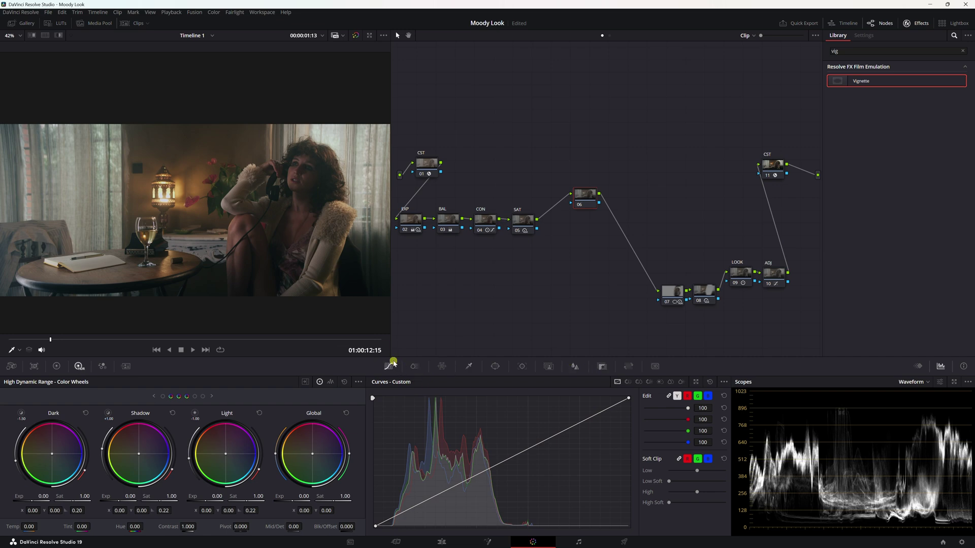
Sample the lamp on the Hue Vs Sat curve, set its saturation to 0.90, and label the node LIGHT SAT.
{"action": "left_click", "coordinate": [628, 382]}
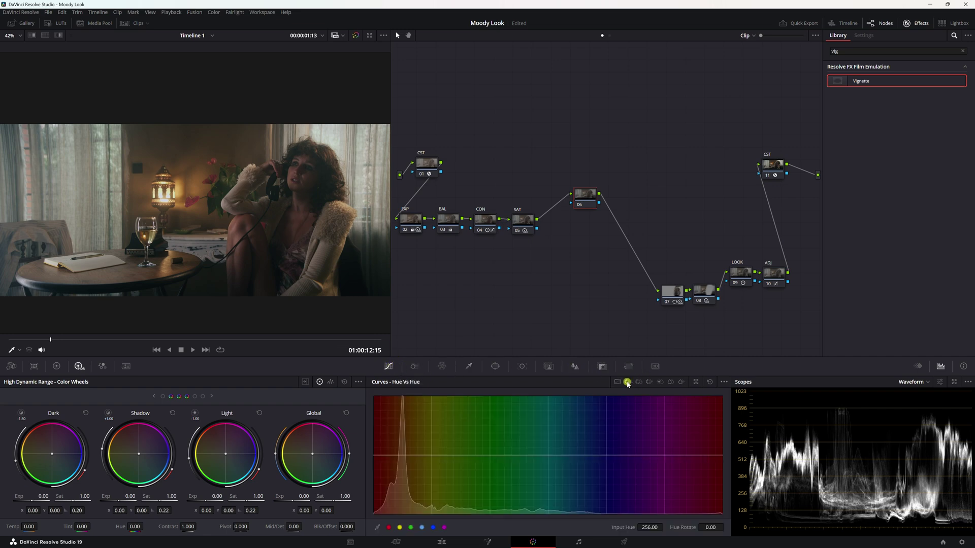
{"action": "left_click", "coordinate": [639, 382]}
{"action": "left_click", "coordinate": [164, 173]}
{"action": "left_click_drag", "start_coordinate": [684, 527], "coordinate": [681, 527]}
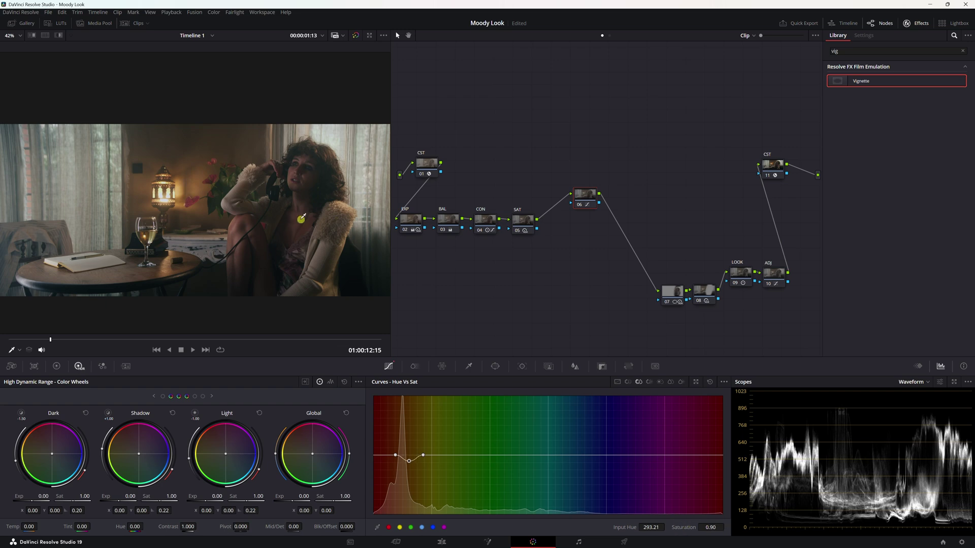
{"action": "left_click_drag", "start_coordinate": [585, 193], "coordinate": [582, 186]}
{"action": "type", "text": "LAM"}
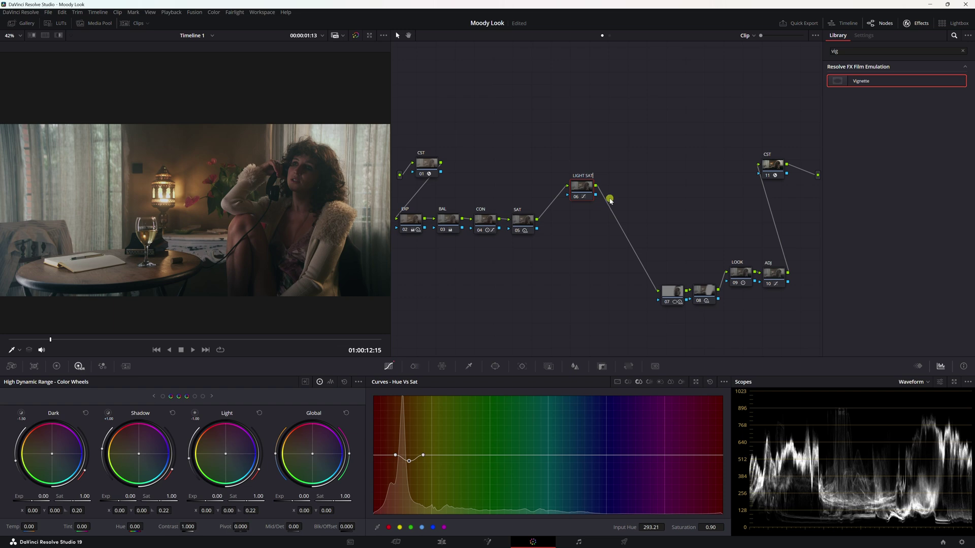
Add a layer node branching alongside LIGHT SAT and label it SKIN.
{"action": "left_click", "coordinate": [586, 185]}
{"action": "key", "text": "alt+l"}
{"action": "right_click", "coordinate": [589, 246]}
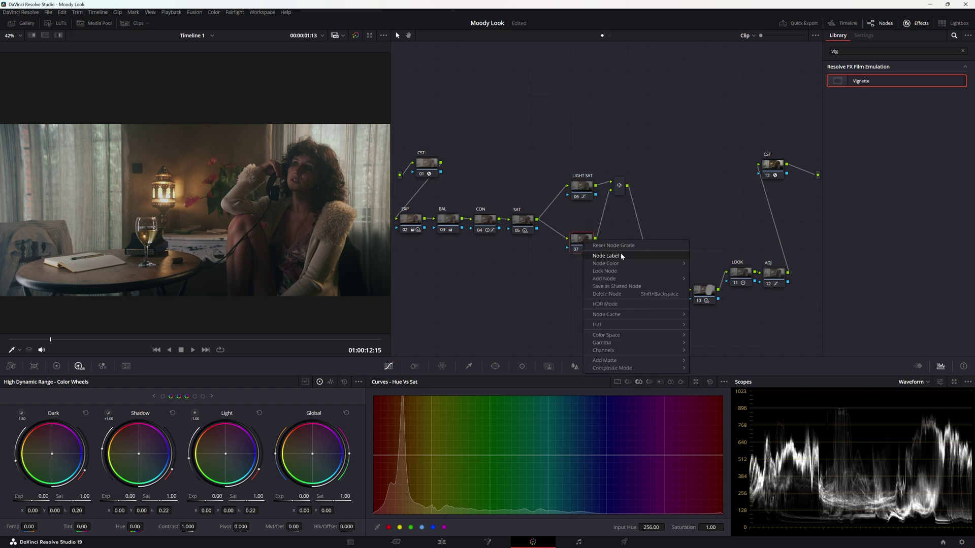
{"action": "left_click", "coordinate": [620, 255]}
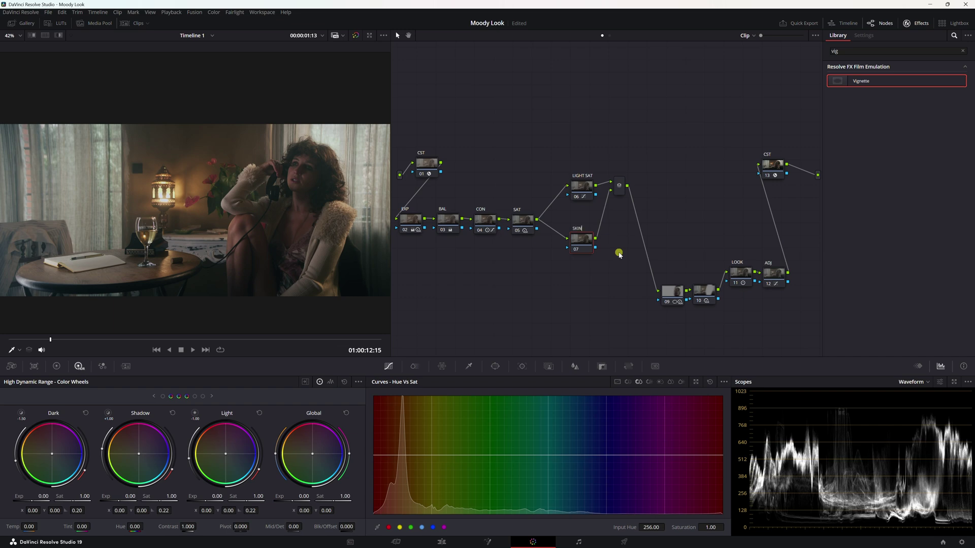
Sample the woman's facial skin on the SKIN node's Hue Vs Hue curve and set its Hue Rotate to -5.10.
{"action": "scroll", "coordinate": [305, 223], "scroll_direction": "up", "scroll_amount": 4}
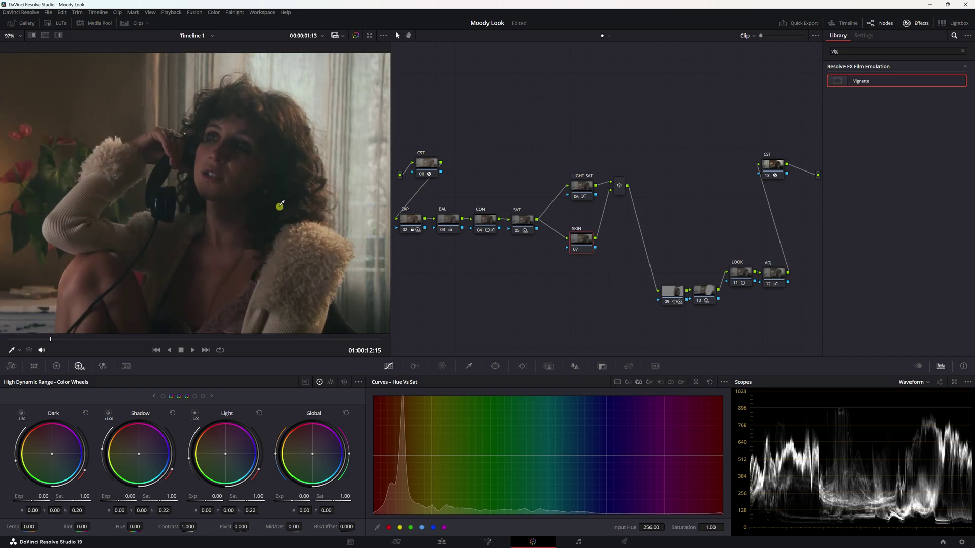
{"action": "left_click", "coordinate": [629, 383]}
{"action": "left_click", "coordinate": [203, 153]}
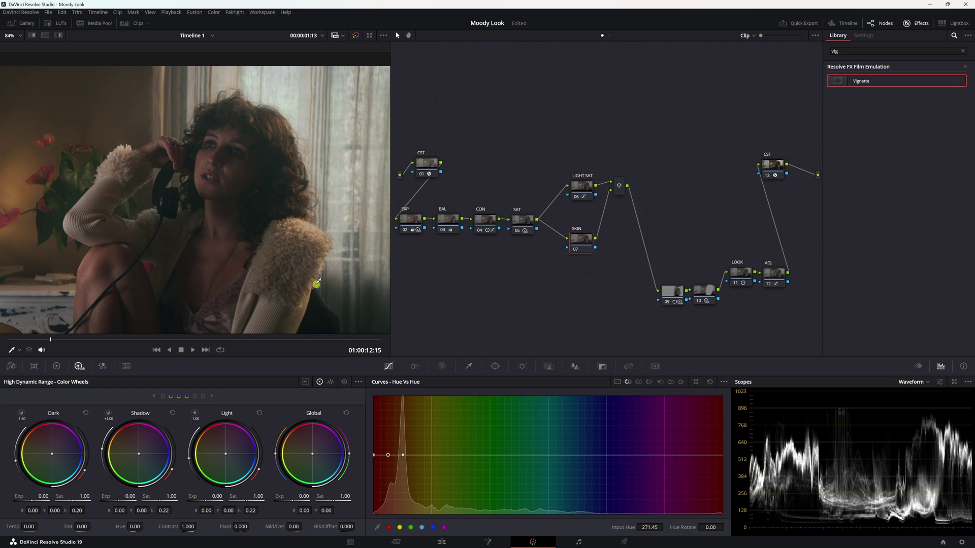
{"action": "scroll", "coordinate": [206, 162], "scroll_direction": "down", "scroll_amount": 4}
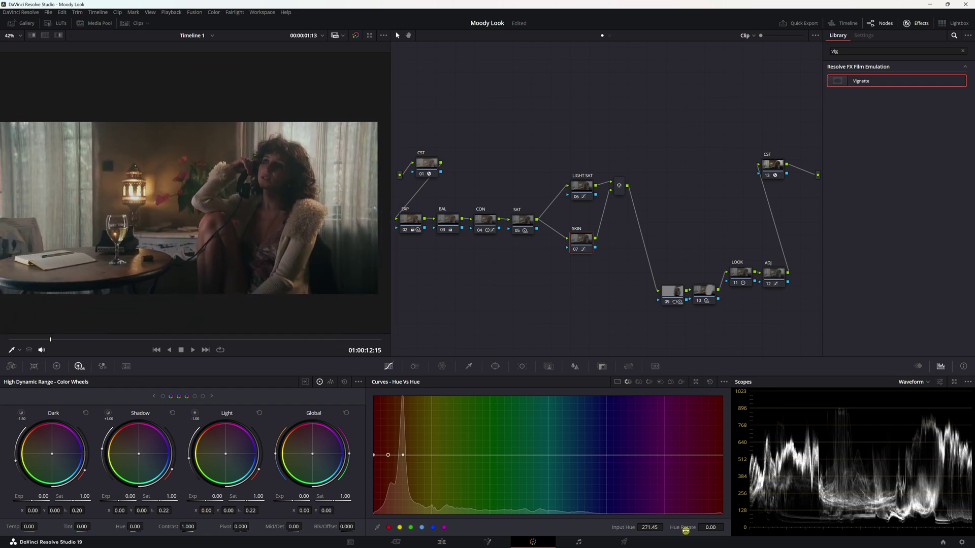
{"action": "left_click_drag", "start_coordinate": [684, 531], "coordinate": [668, 529]}
{"action": "left_click_drag", "start_coordinate": [680, 528], "coordinate": [649, 528]}
{"action": "key", "text": "space"}
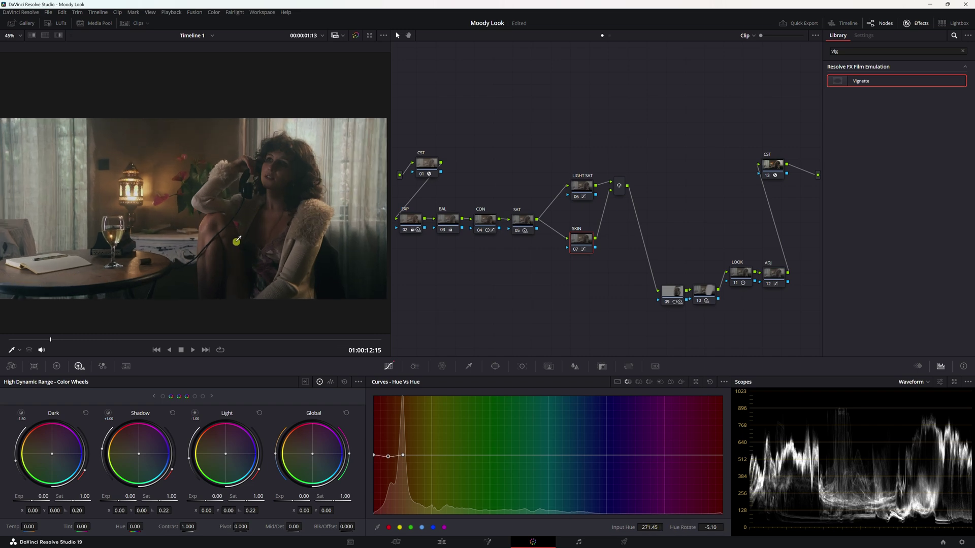